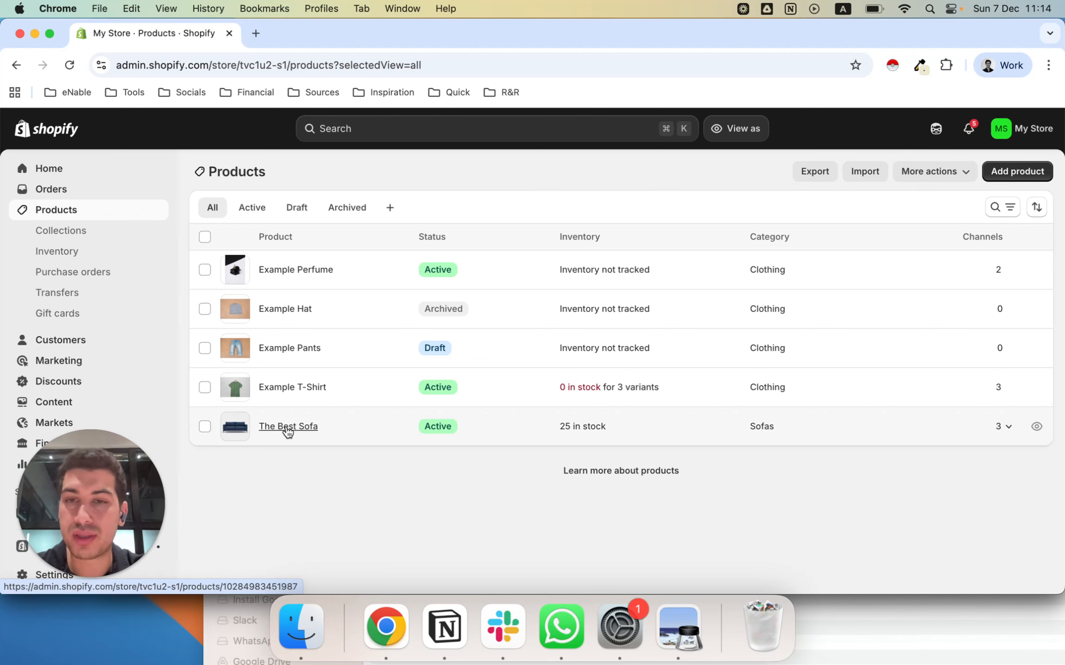
Open The Best Sofa product and add Color as a variant option.
click(287, 426)
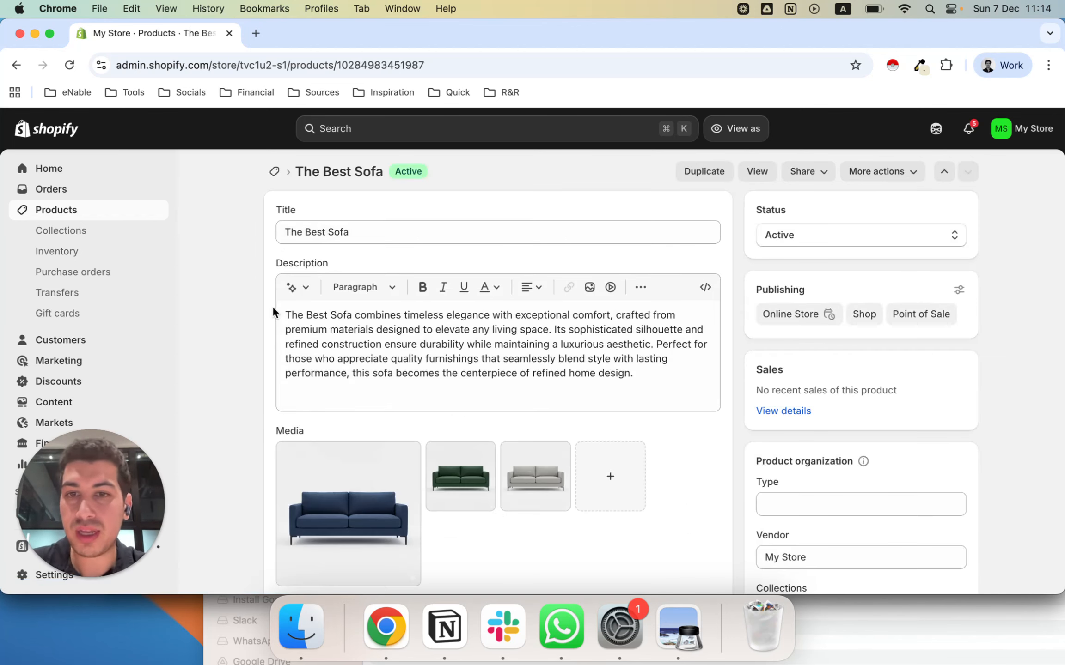
scroll(276, 319, down, 1)
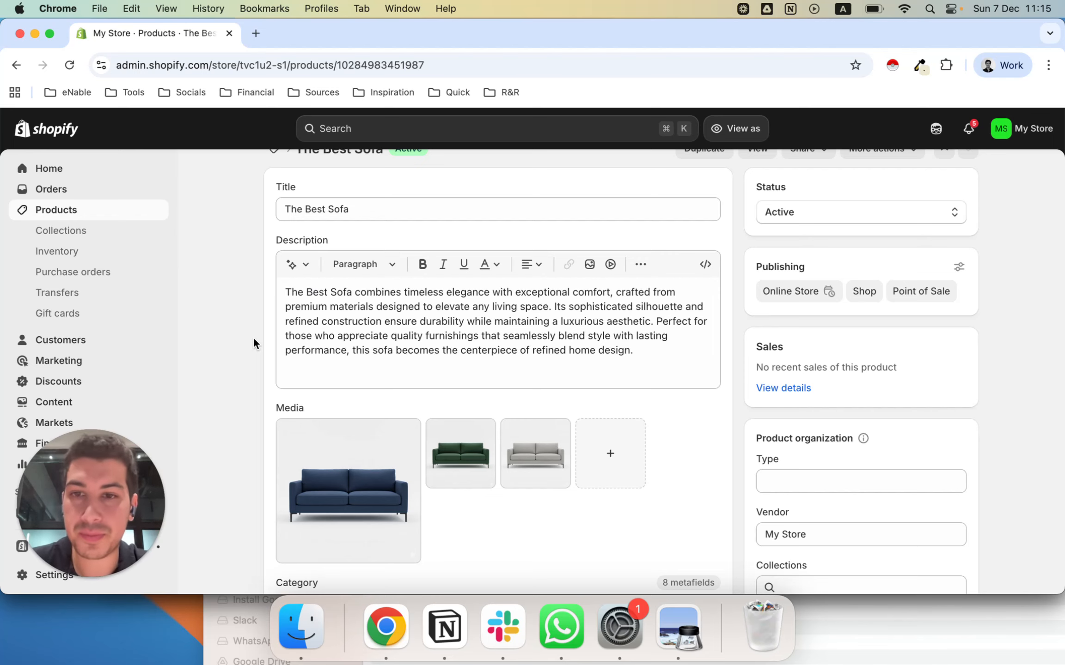
scroll(253, 341, down, 10)
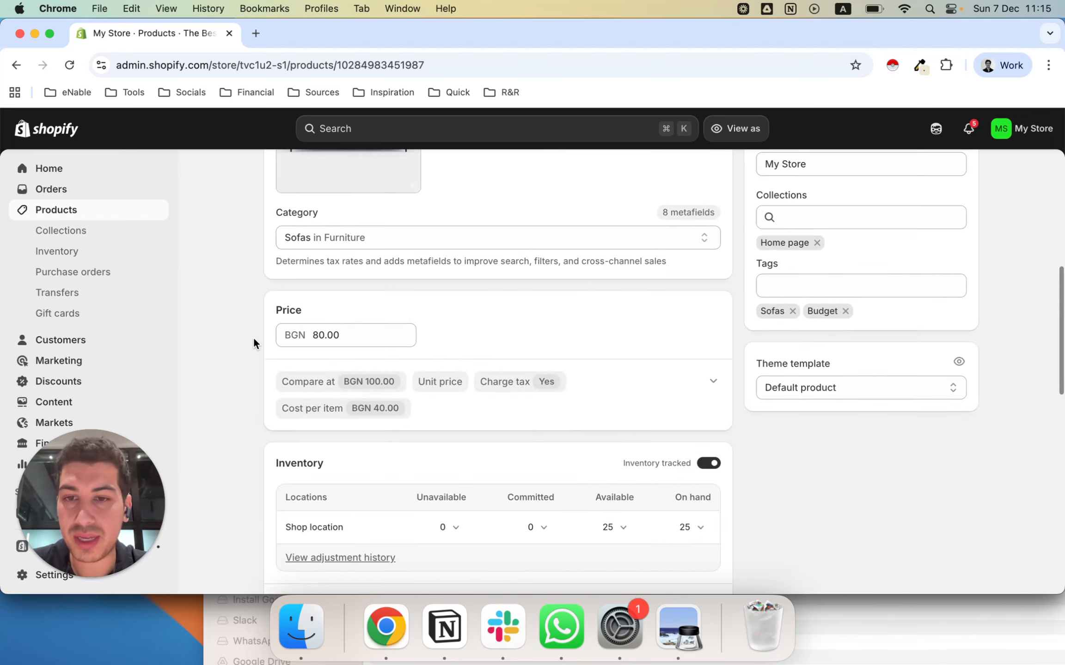
scroll(253, 343, down, 9)
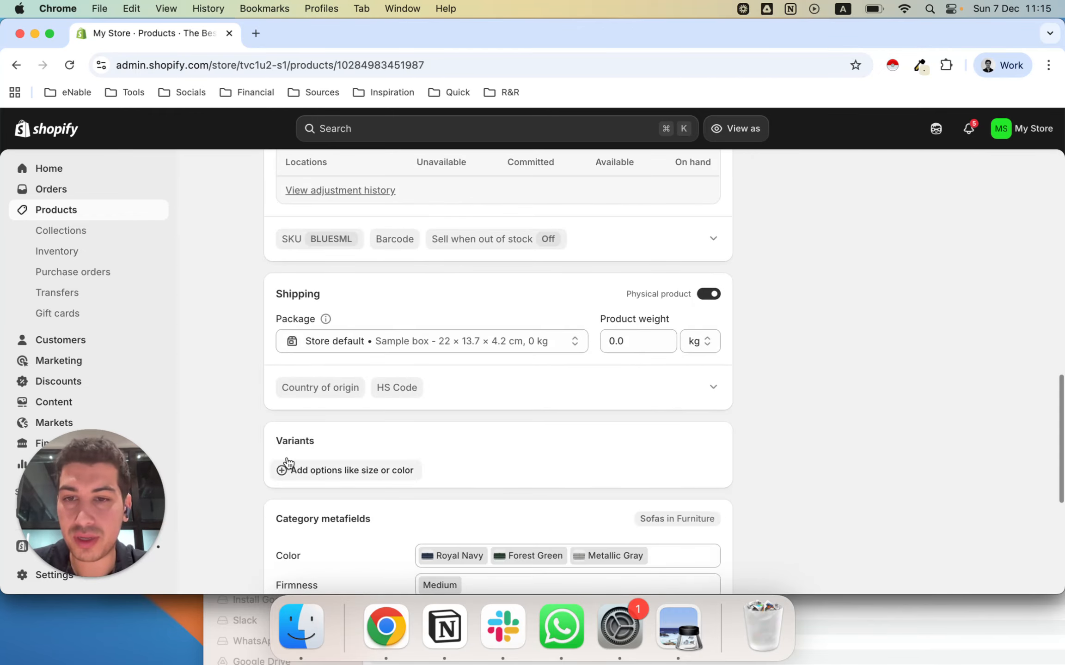
scroll(272, 437, up, 6)
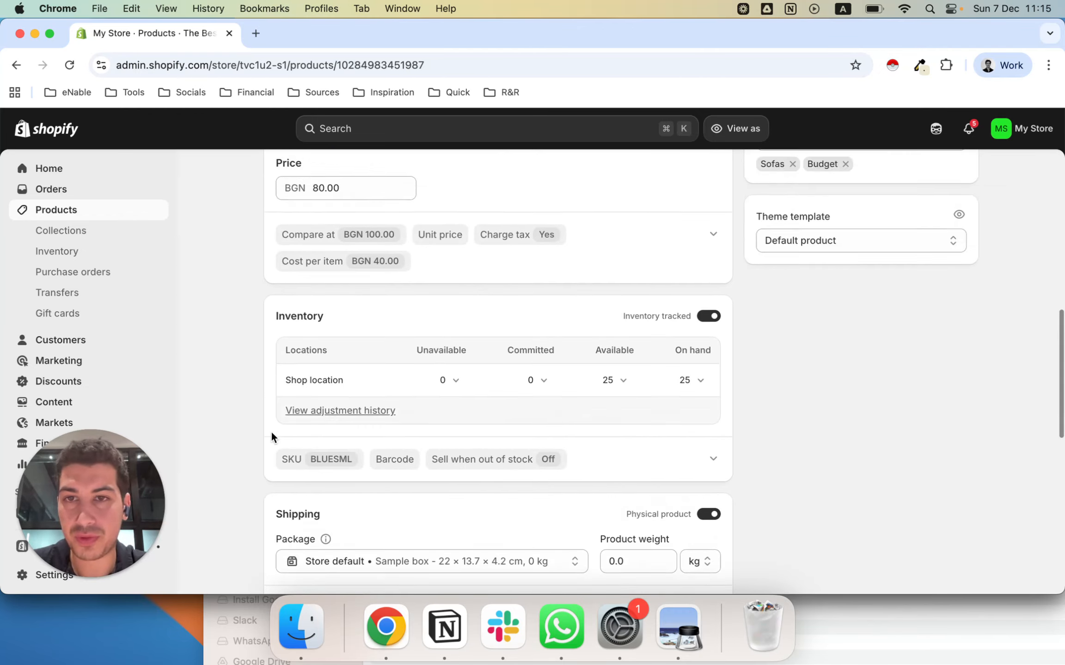
scroll(271, 437, up, 10)
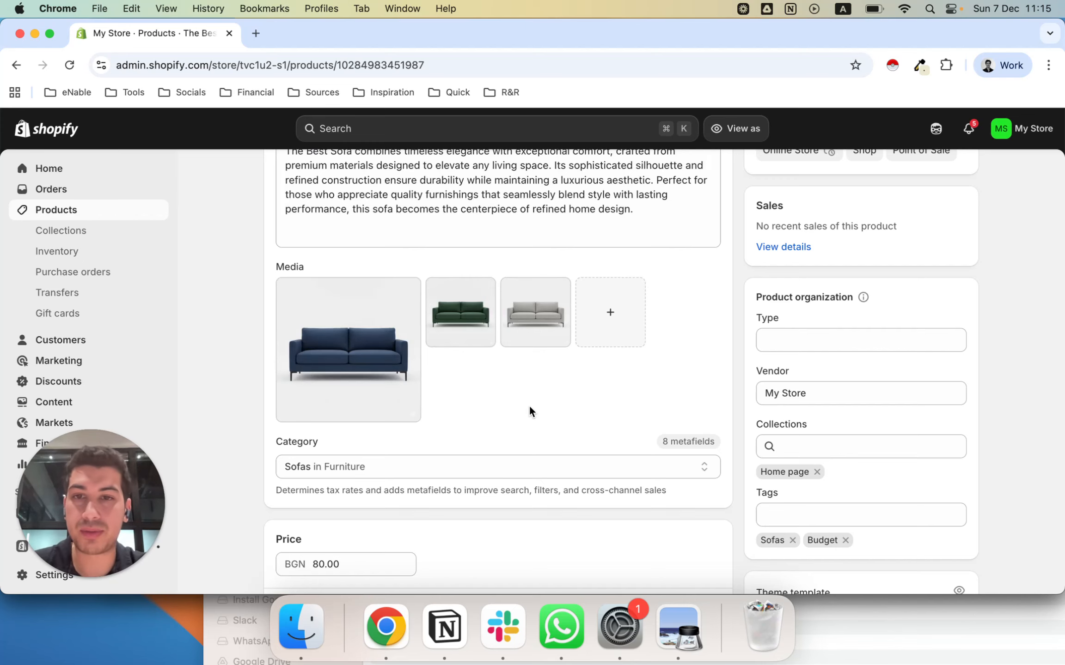
scroll(529, 407, down, 15)
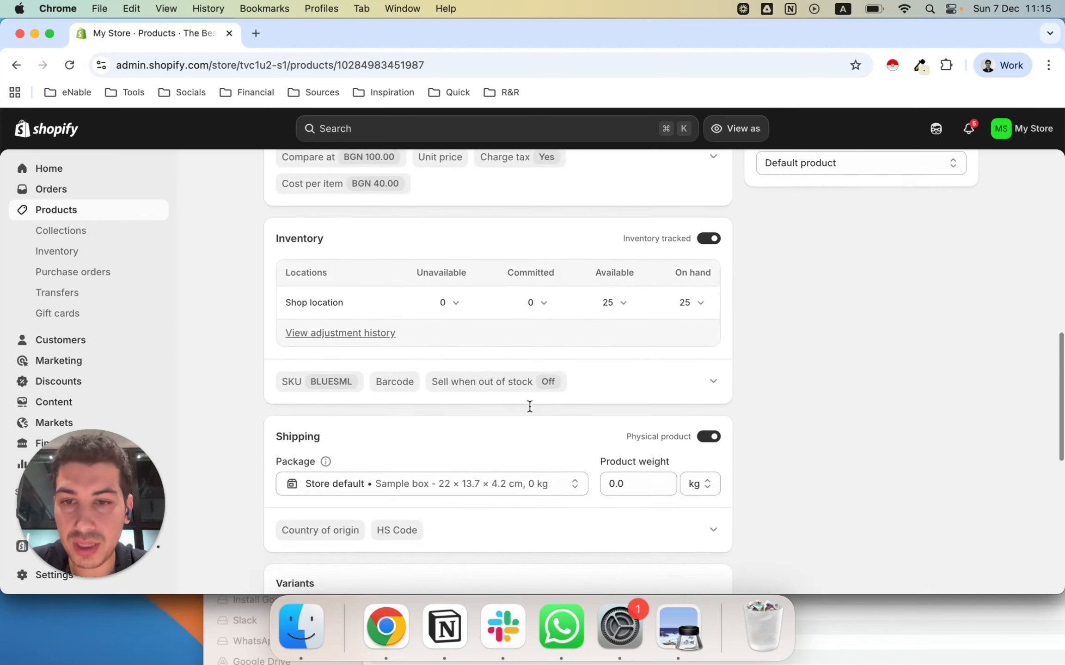
scroll(529, 405, down, 2)
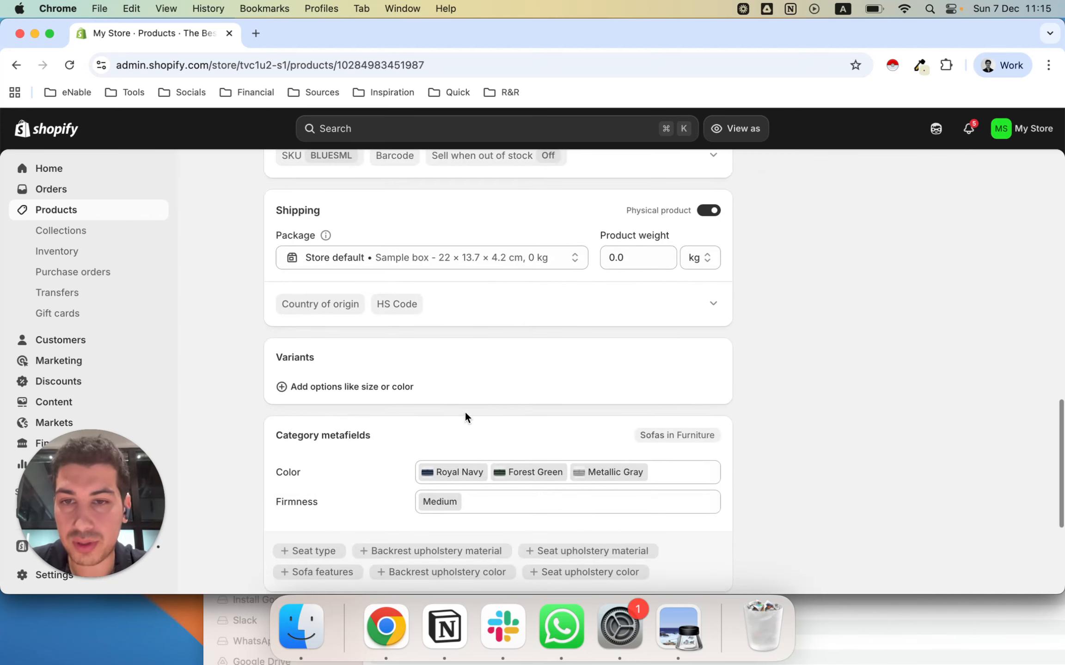
click(347, 388)
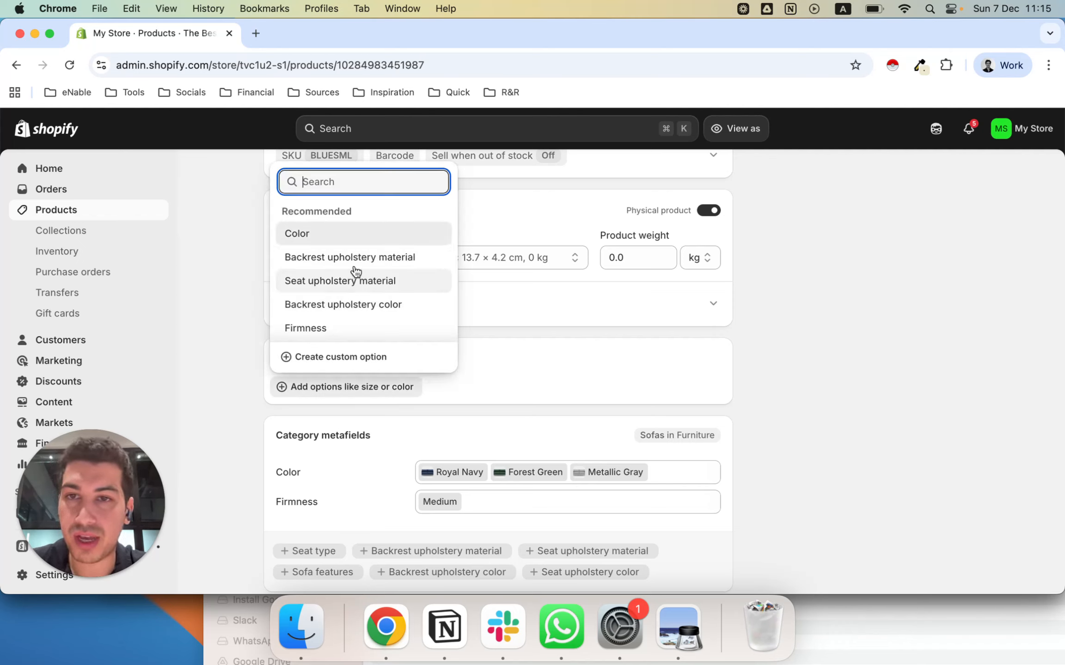
click(348, 236)
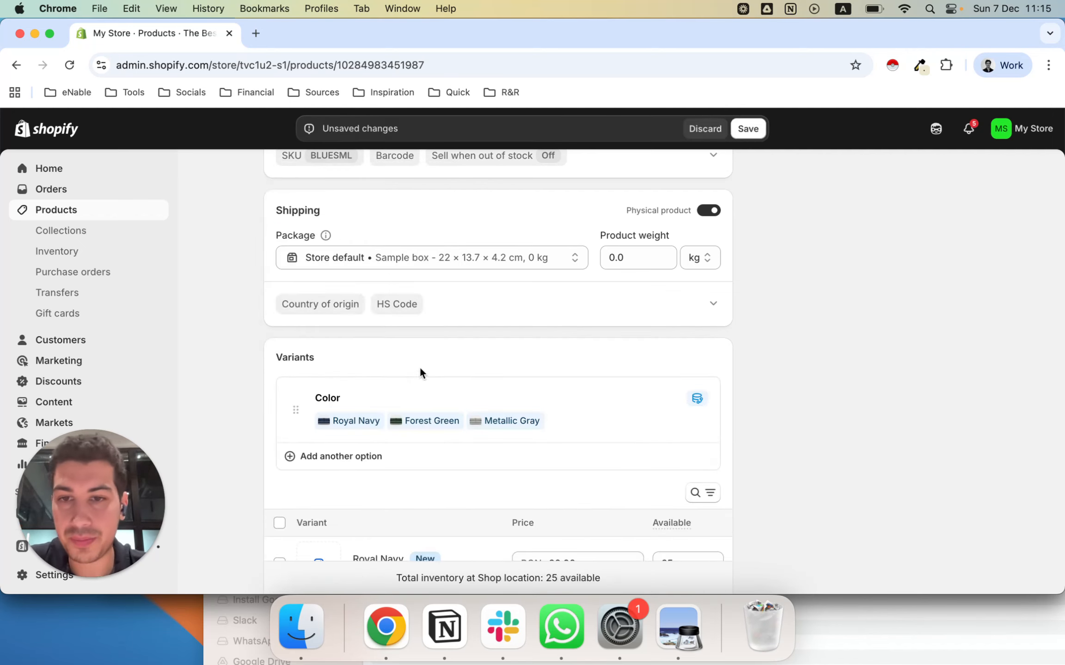
Remove Royal Navy and Forest Green from the Color option's values and try to remove Metallic Gray.
scroll(421, 383, down, 2)
click(425, 340)
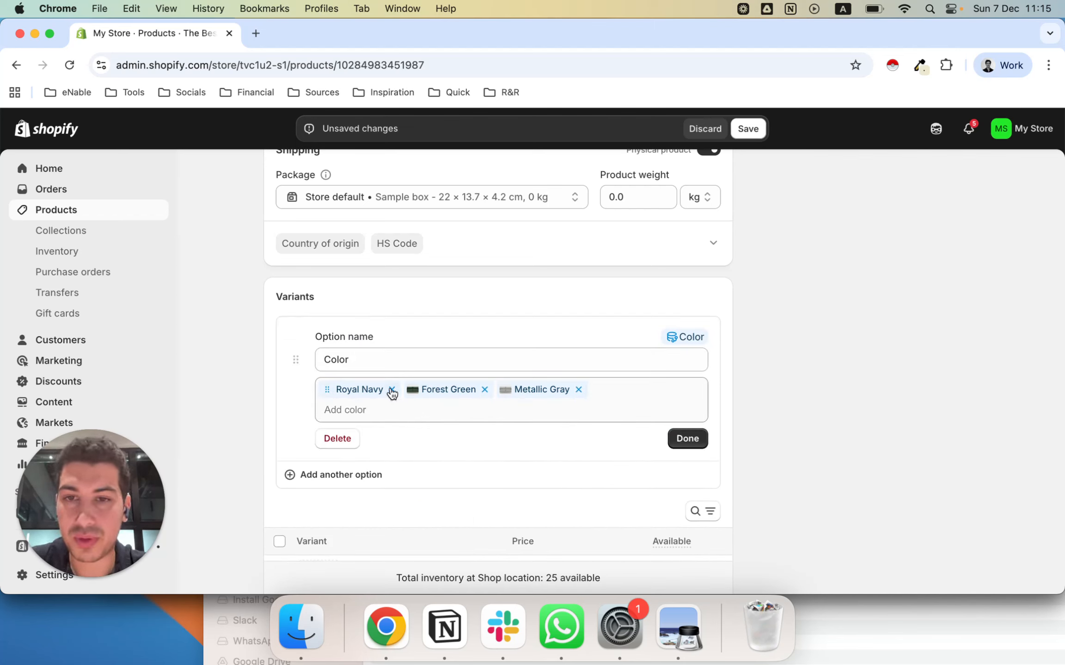
click(391, 392)
click(401, 391)
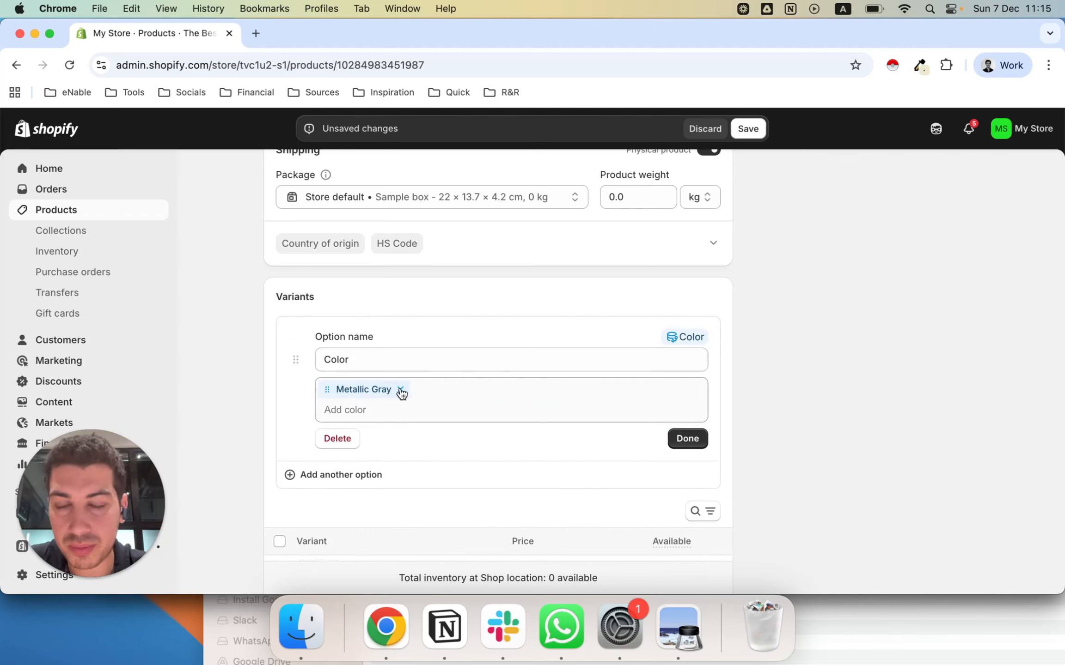
click(401, 390)
Add Gray to the Color option's values and remove Metallic Gray.
click(354, 409)
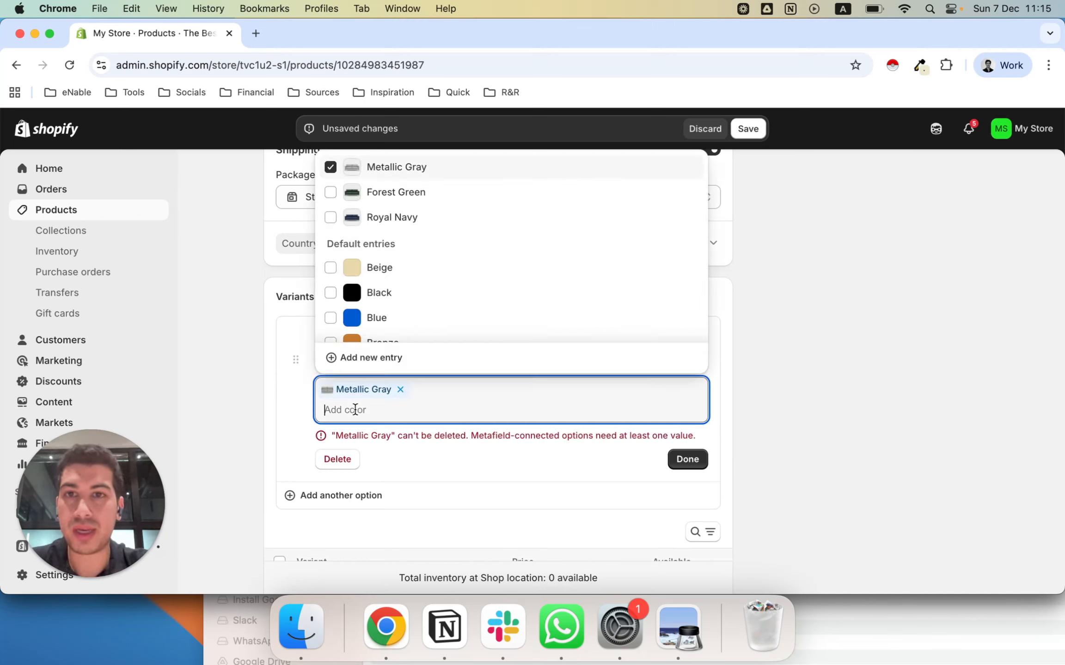
text(Gray)
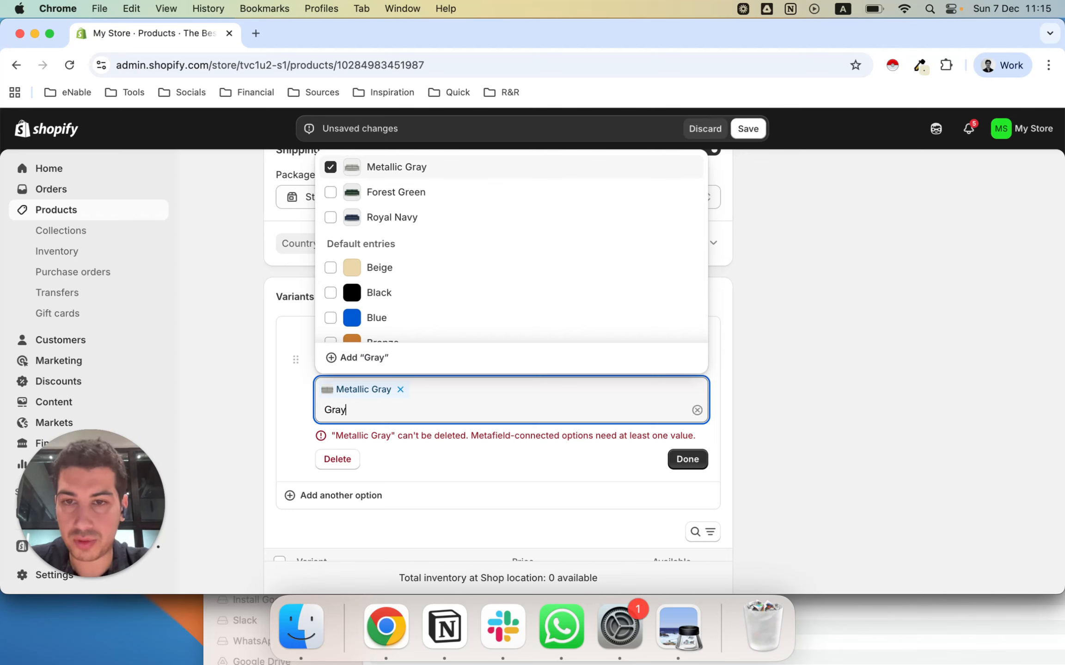
click(355, 495)
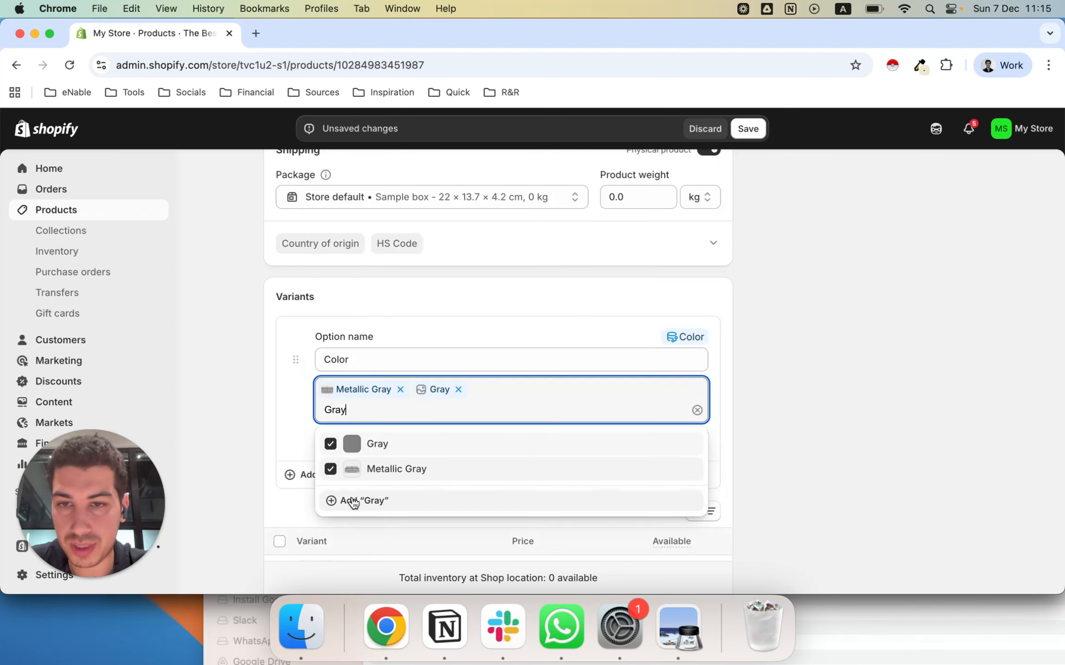
click(401, 390)
Add the default Green entry to the Color option's values.
click(349, 411)
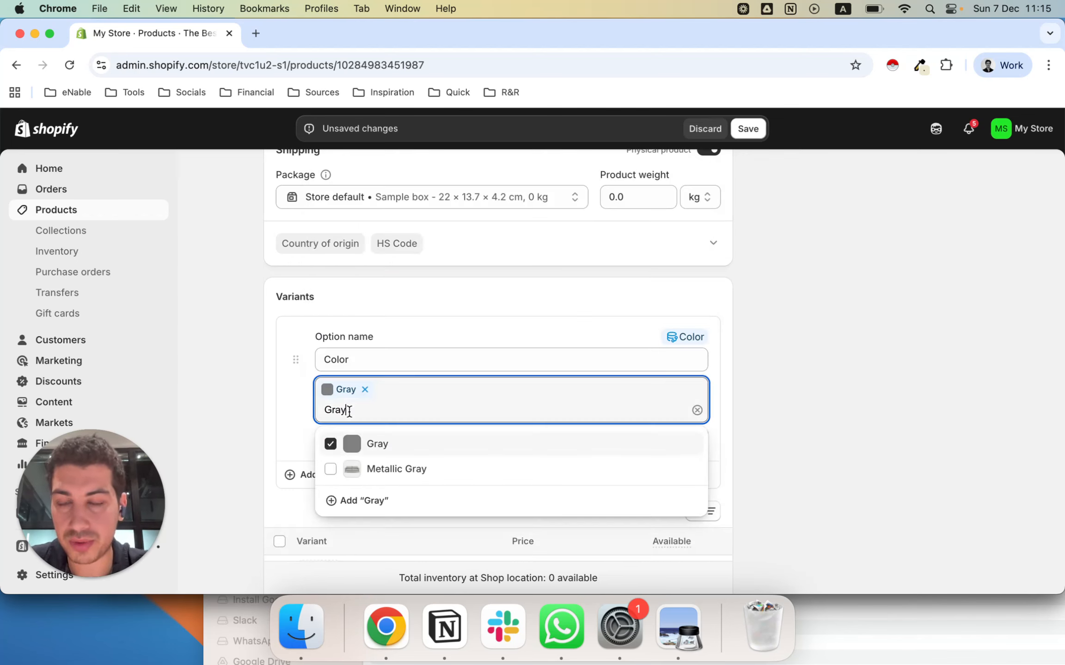
key(super+a)
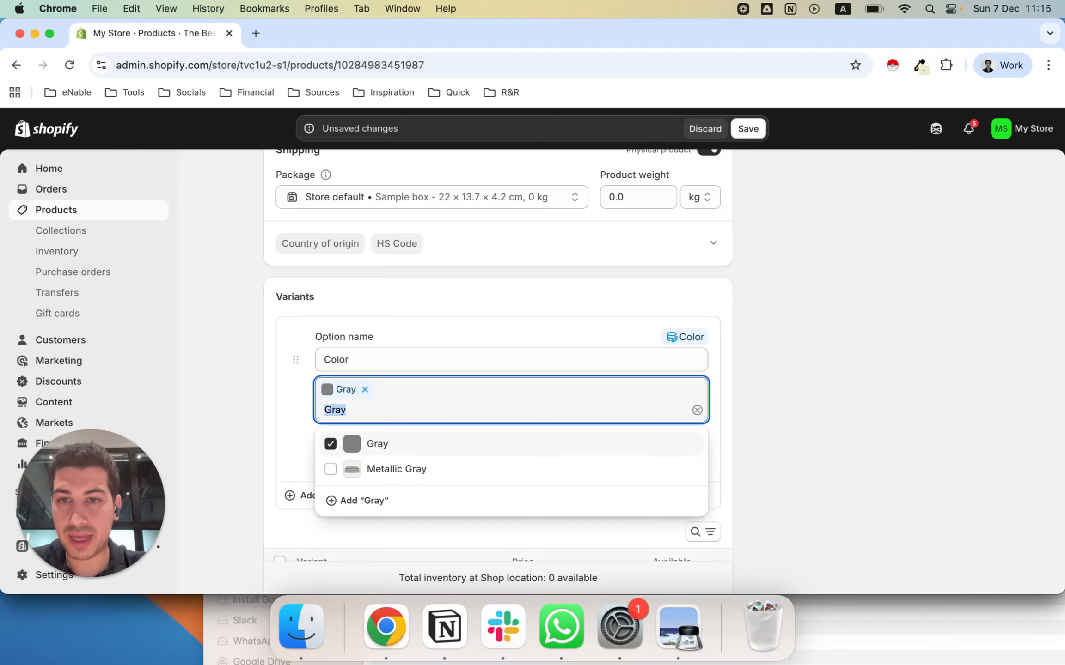
key(BackSpace)
key(BackSpace)
text(Green)
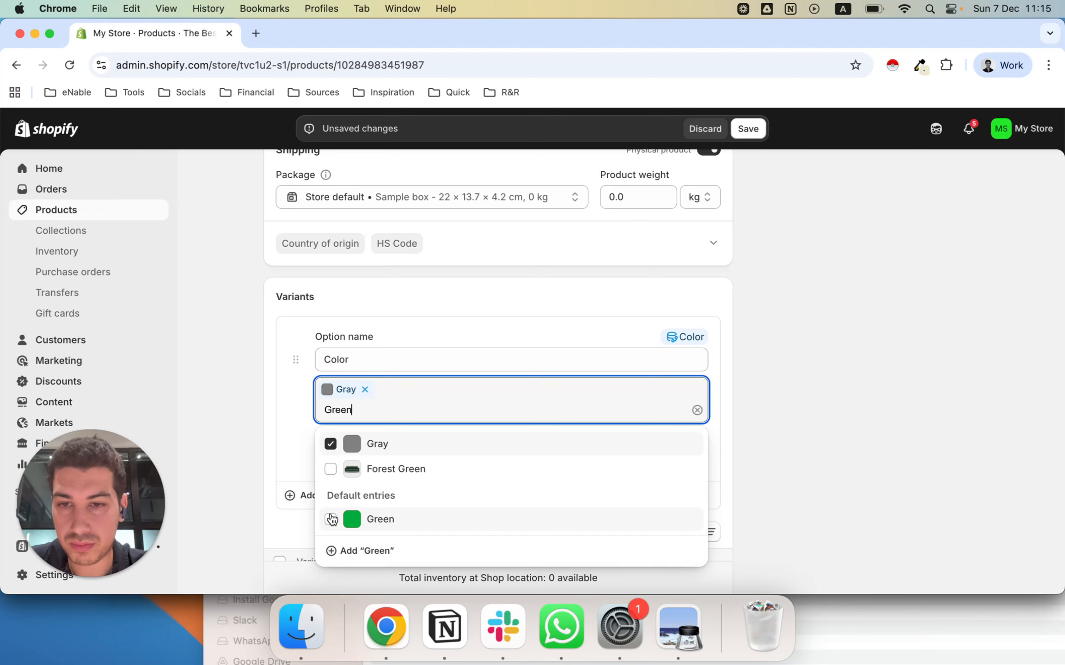
click(330, 519)
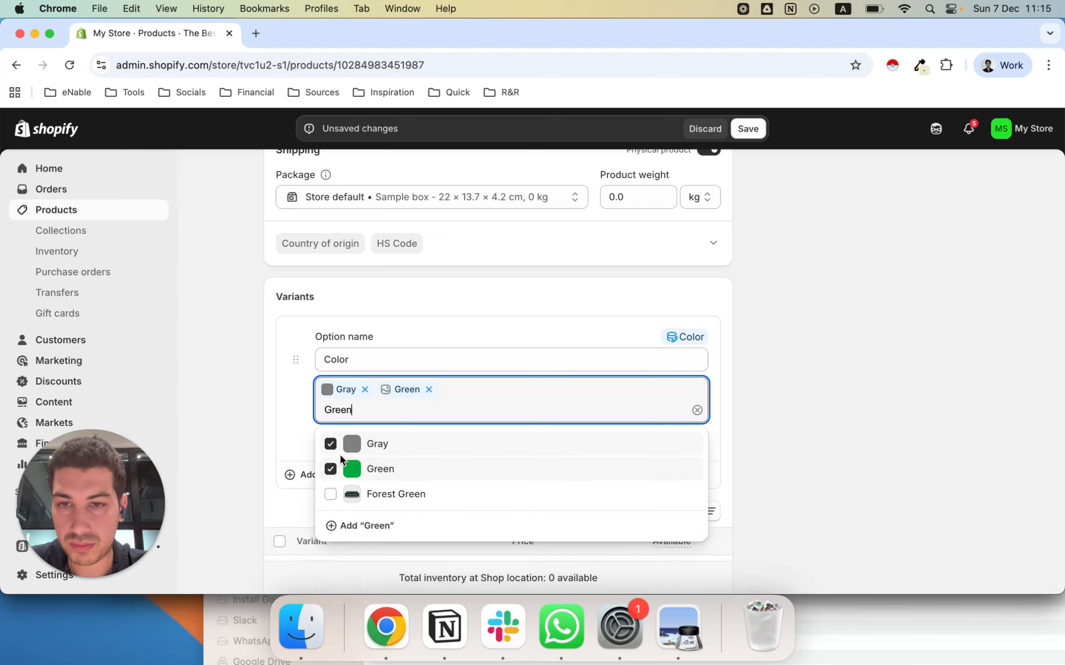
Add the default Blue entry to the Color option's values and finish editing the option.
key(super+a)
text(Blue)
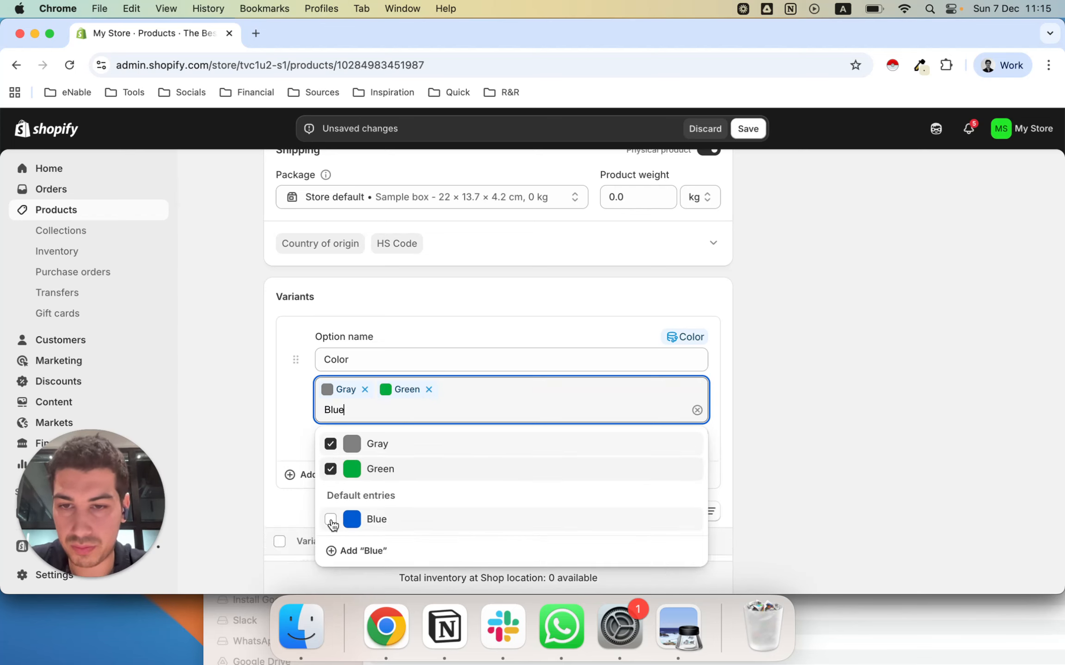
click(330, 520)
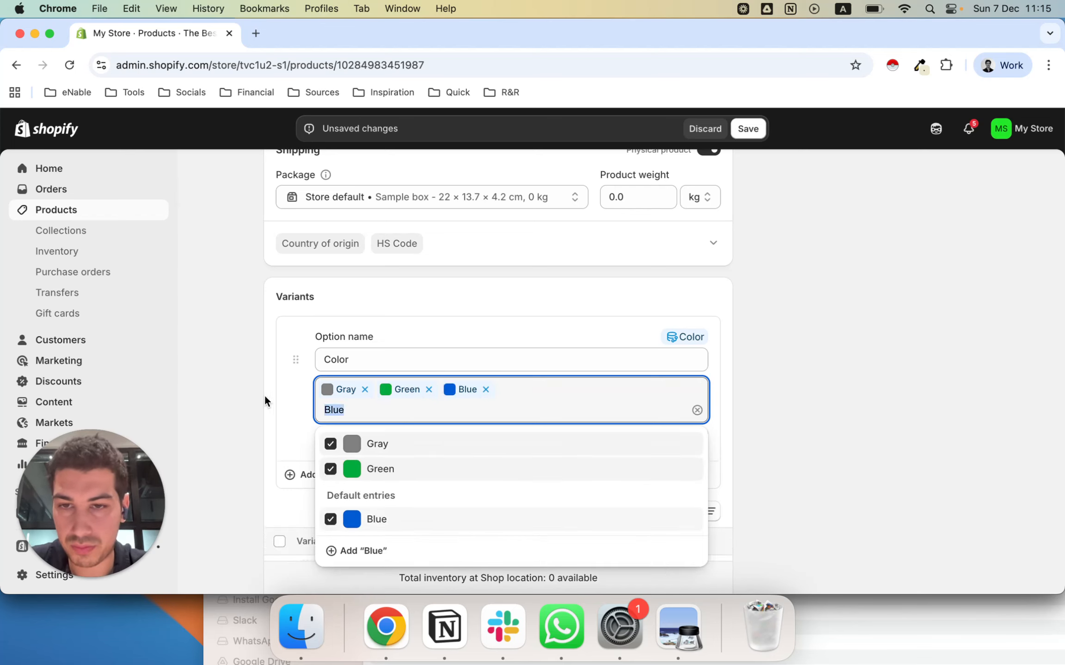
click(254, 398)
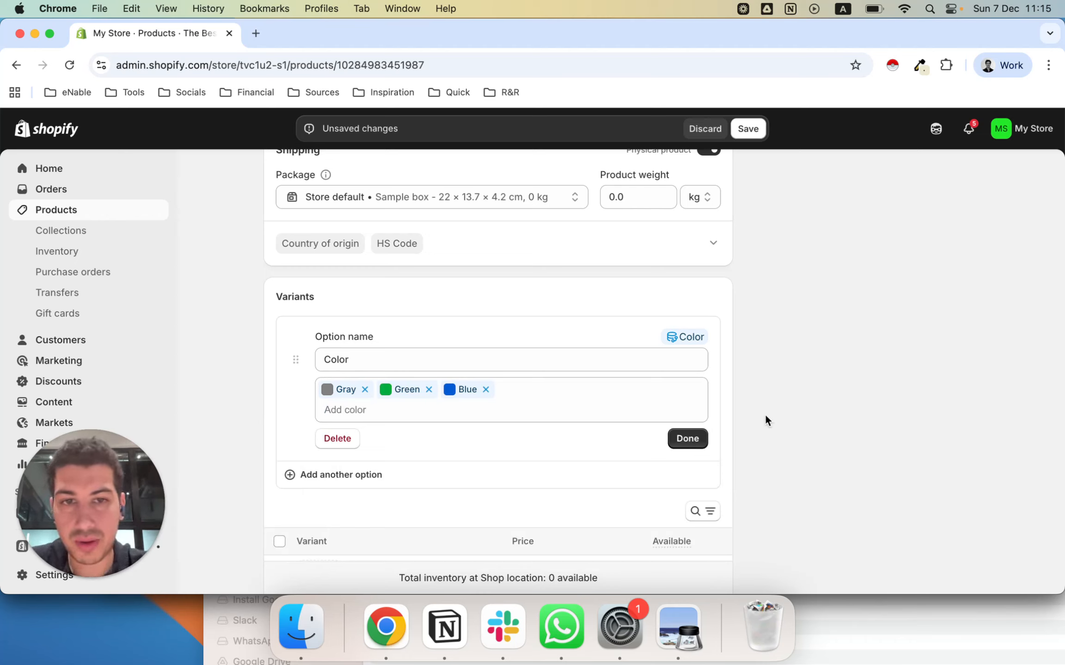
click(695, 439)
click(348, 400)
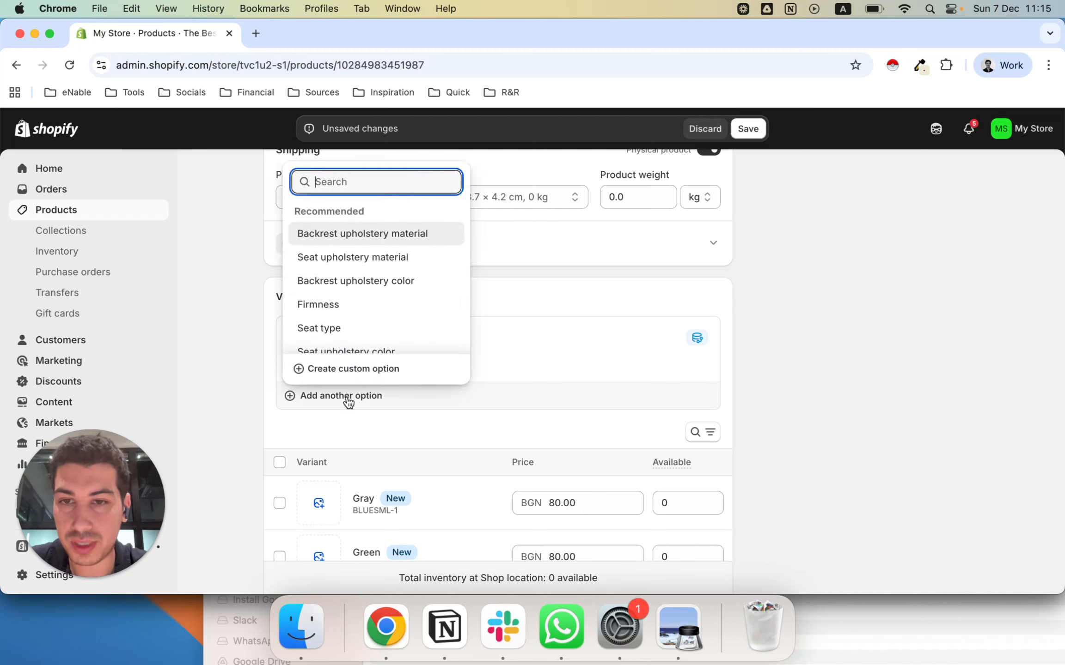
key(Escape)
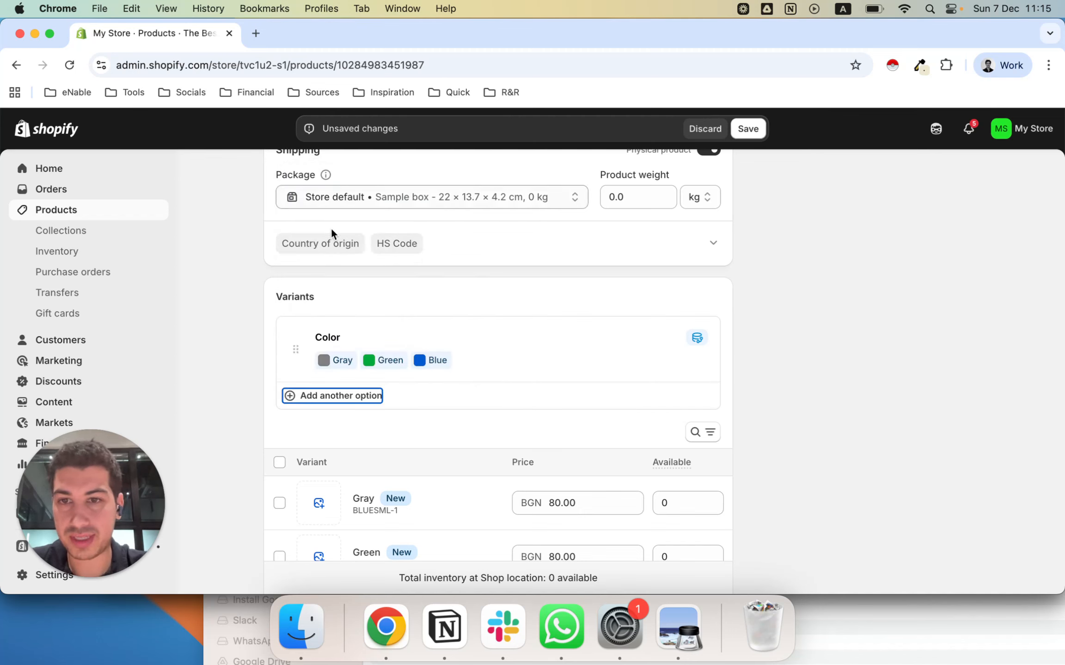
key(super+k)
click(267, 382)
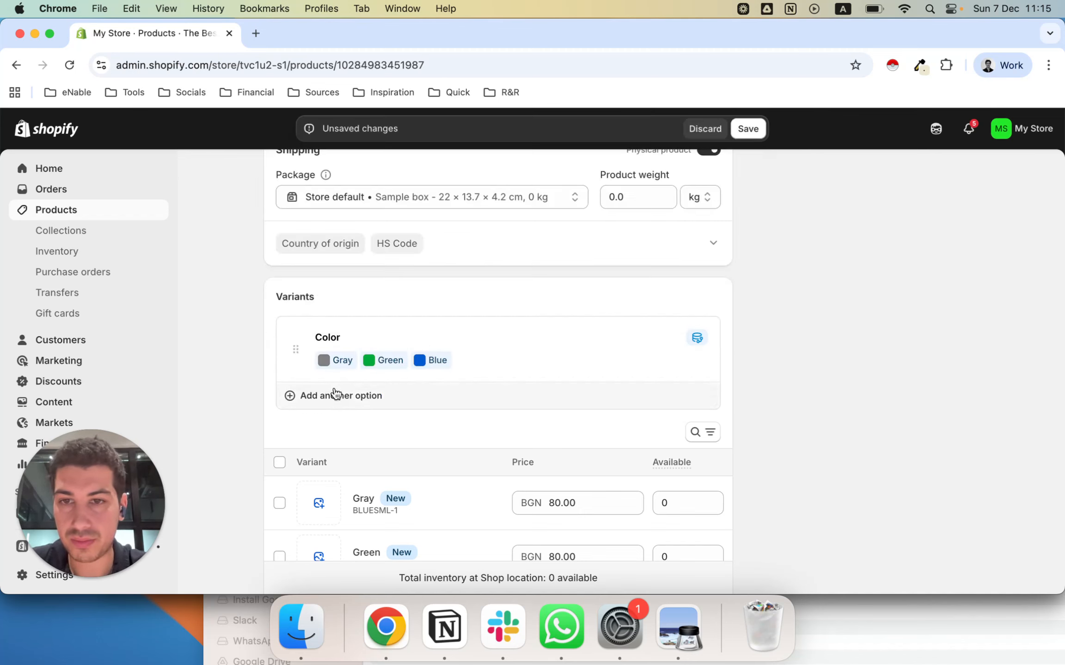
Create a second, custom variant option named Size.
click(335, 393)
text(size)
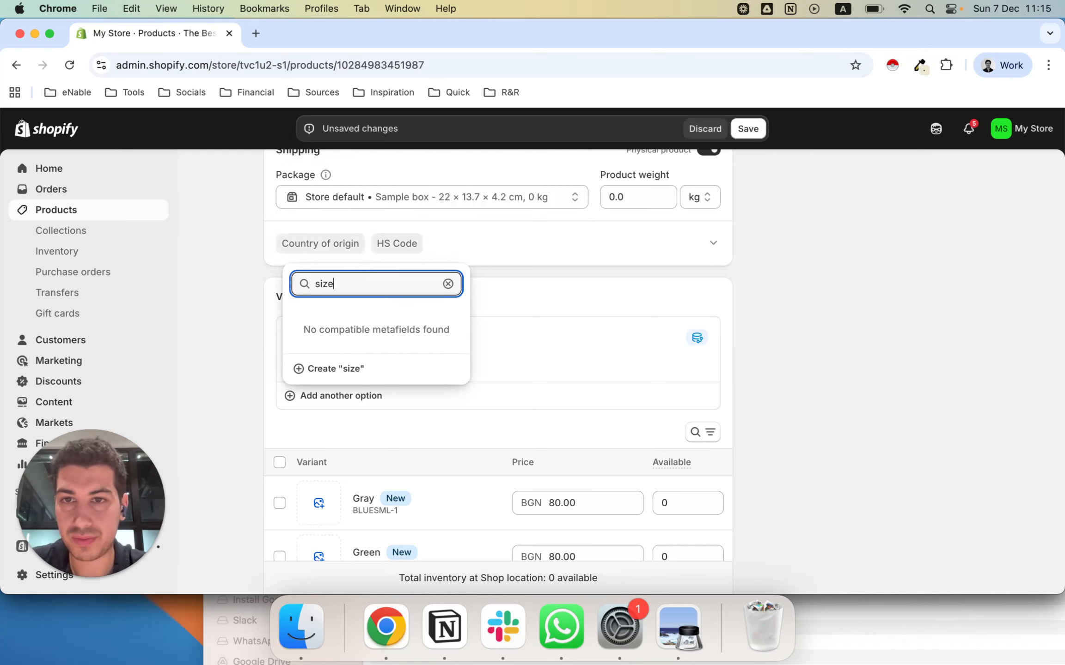
click(345, 369)
click(330, 424)
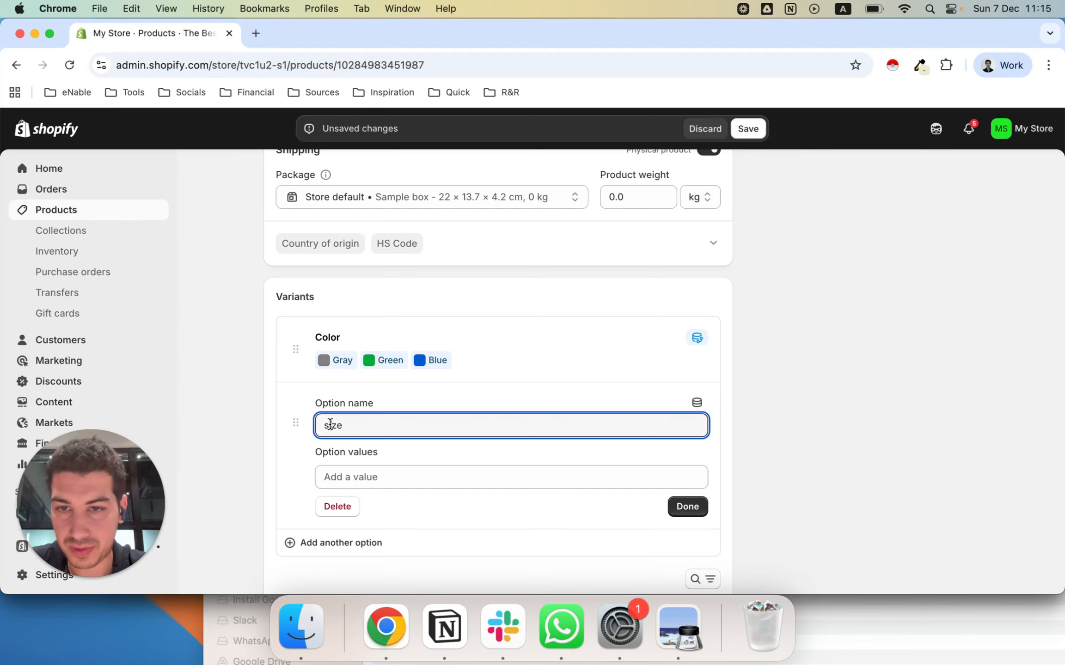
key(BackSpace)
text(S)
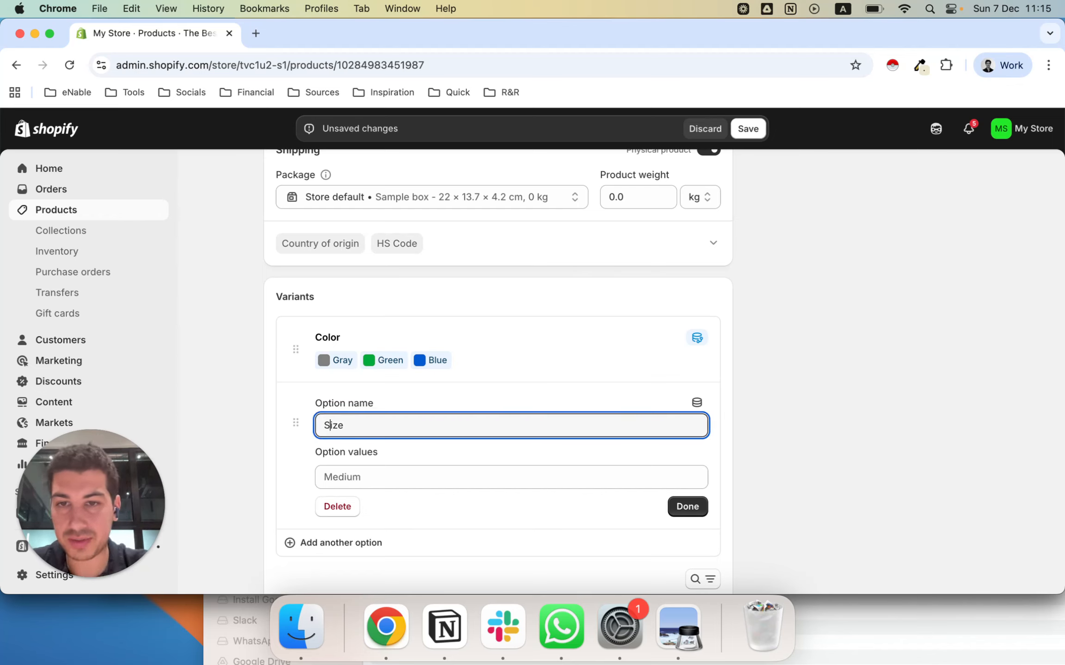
Give the Size option the values Small, Medium and Large, and finish editing the option.
click(414, 481)
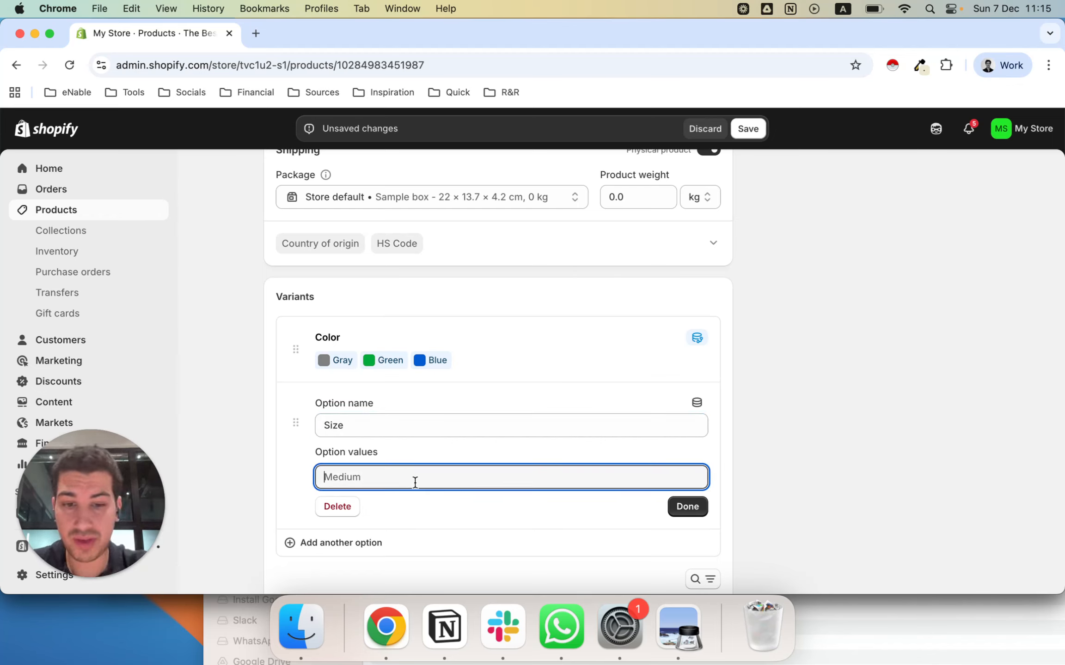
text(Small)
click(400, 505)
text(Medium)
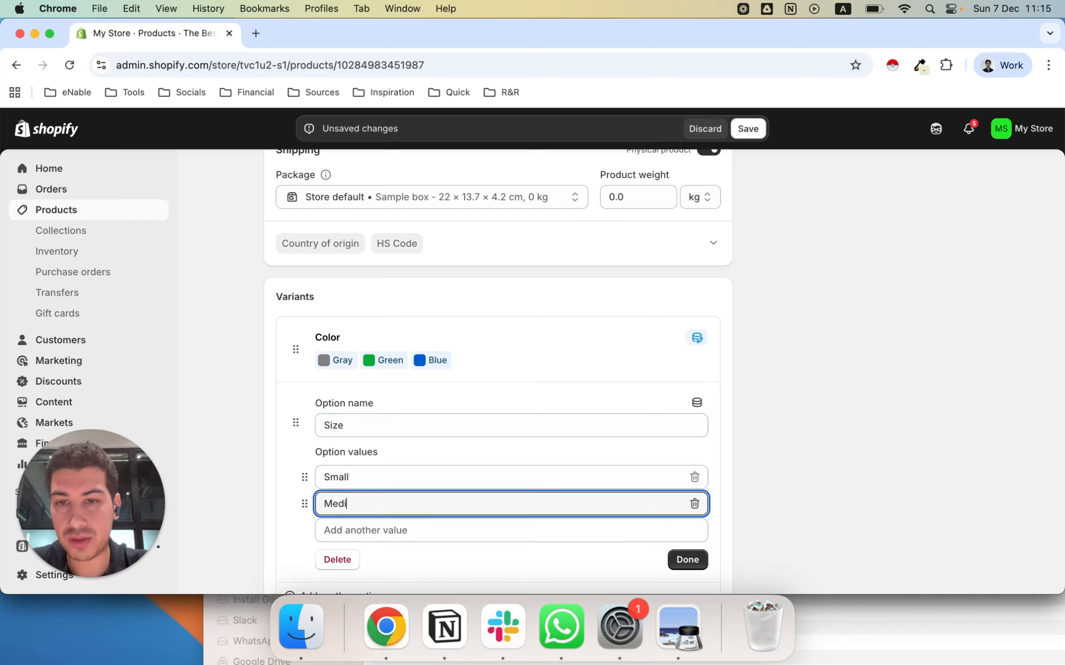
click(393, 521)
text(Large)
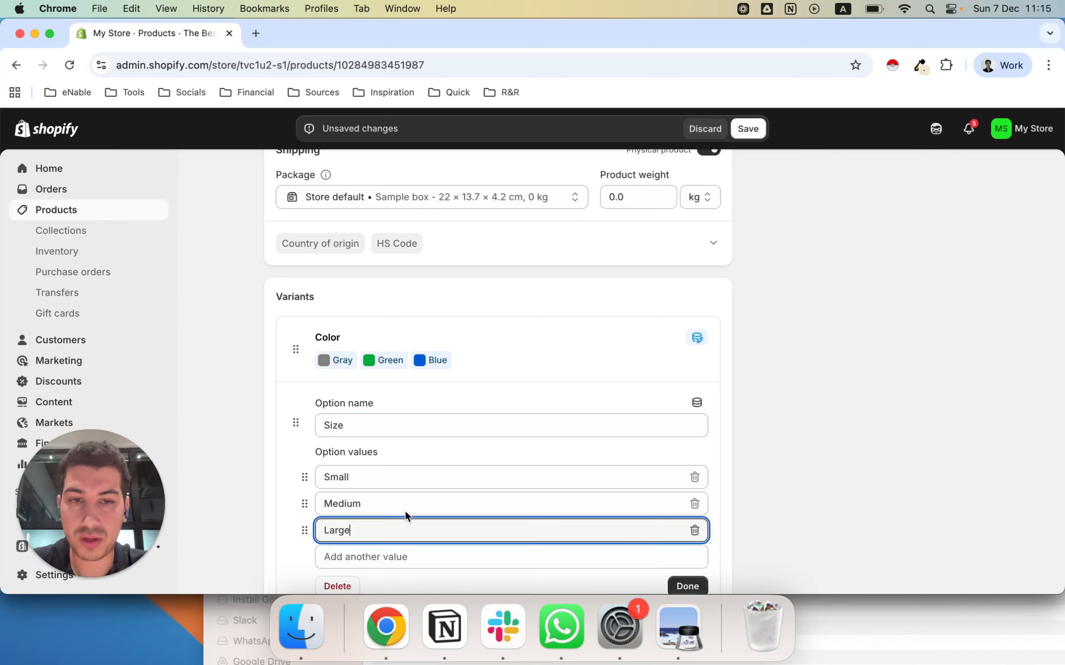
click(836, 444)
scroll(827, 445, down, 2)
click(687, 490)
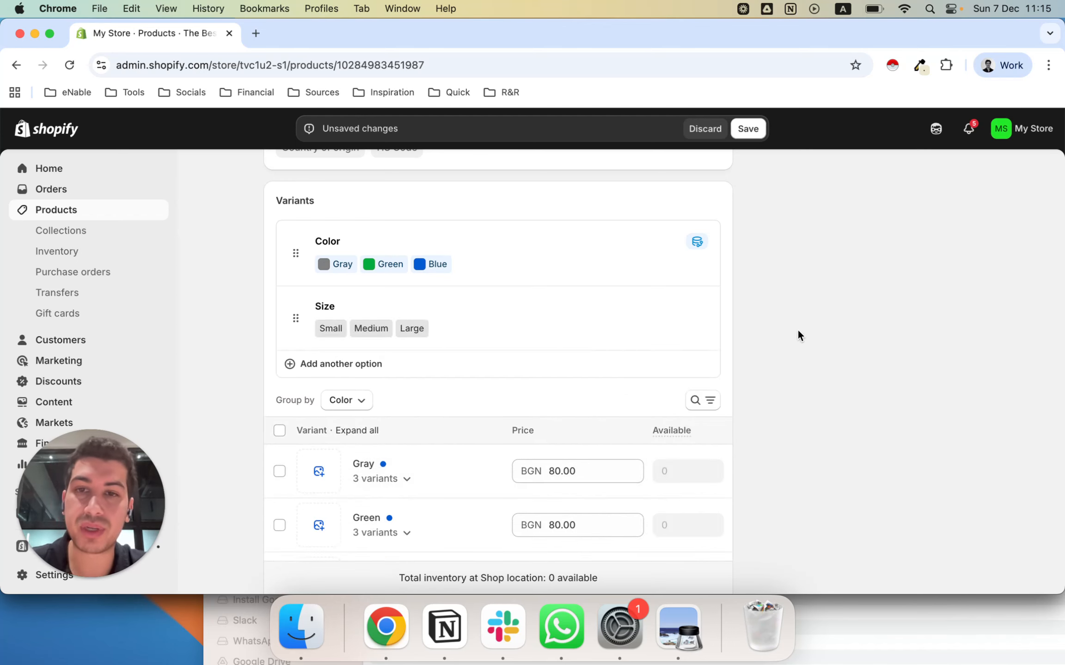
Expand the Gray variant group to view its size variants, and collapse it again.
scroll(798, 331, down, 2)
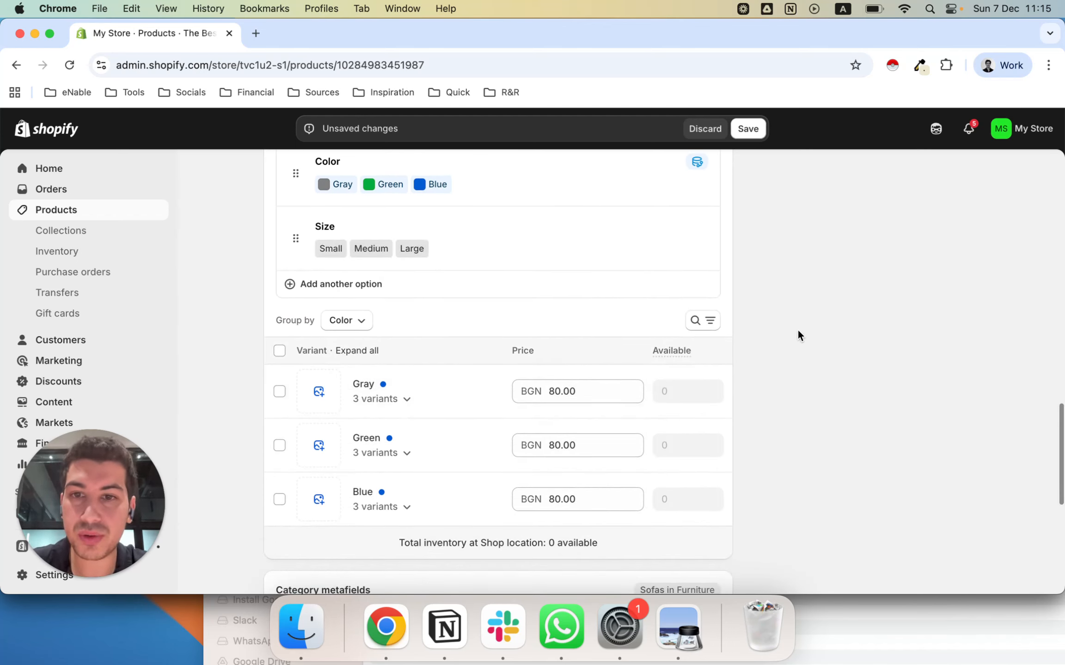
click(407, 400)
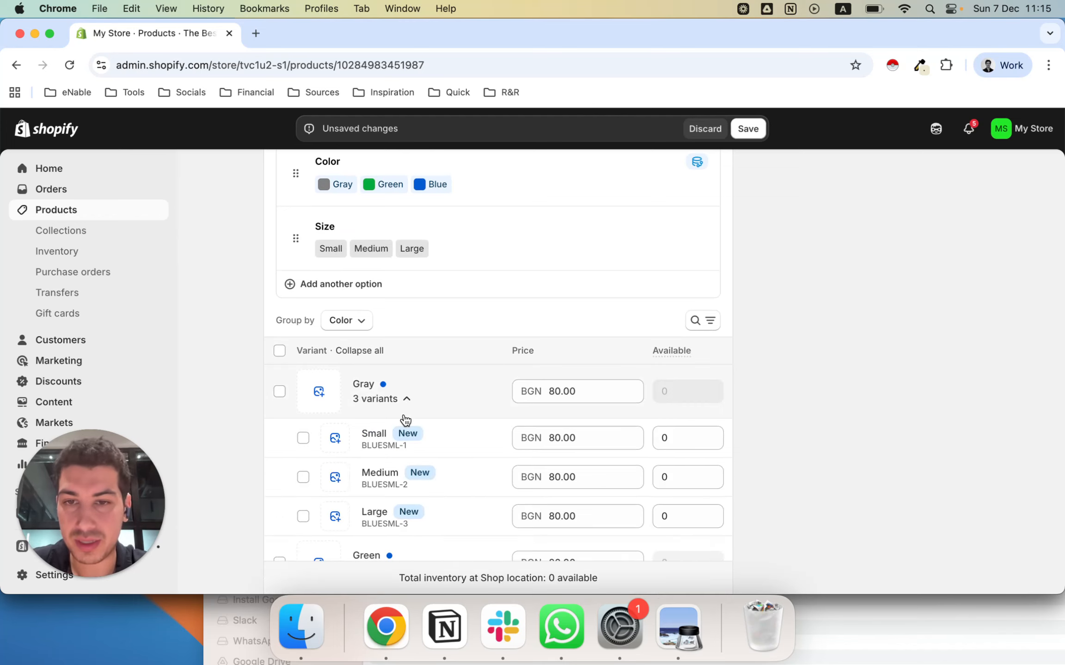
scroll(404, 418, down, 1)
scroll(405, 418, up, 1)
click(408, 408)
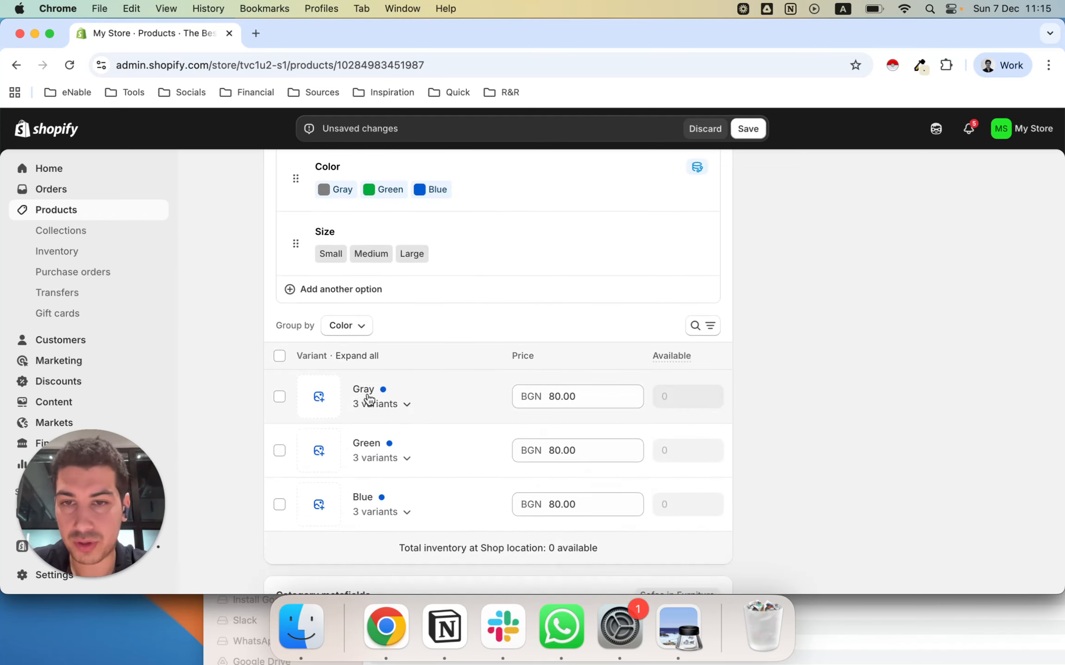
Assign the SofaGray, SofaDarkGreen and SofaDarkBlue images to the Gray, Green and Blue variant groups respectively.
click(319, 397)
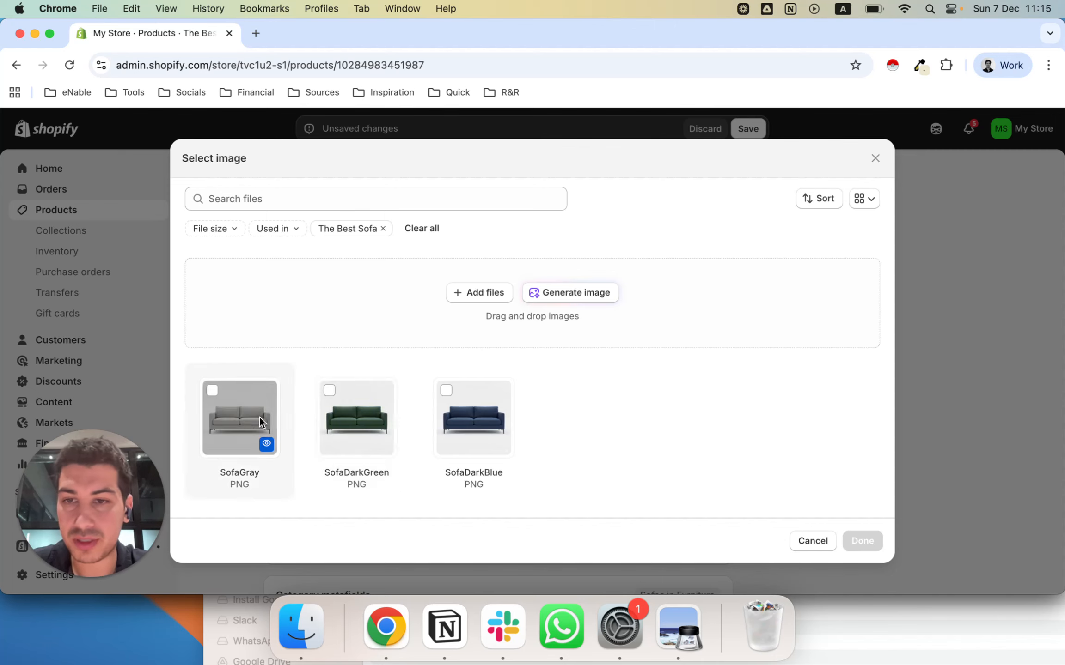
click(240, 415)
click(861, 542)
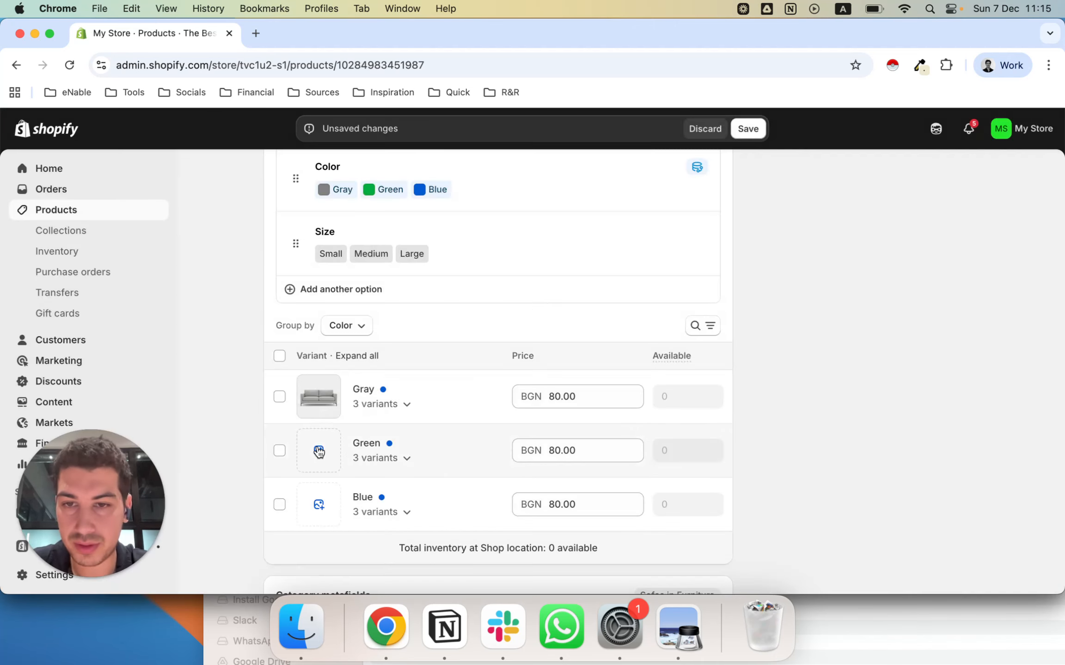
click(319, 449)
click(330, 428)
click(863, 539)
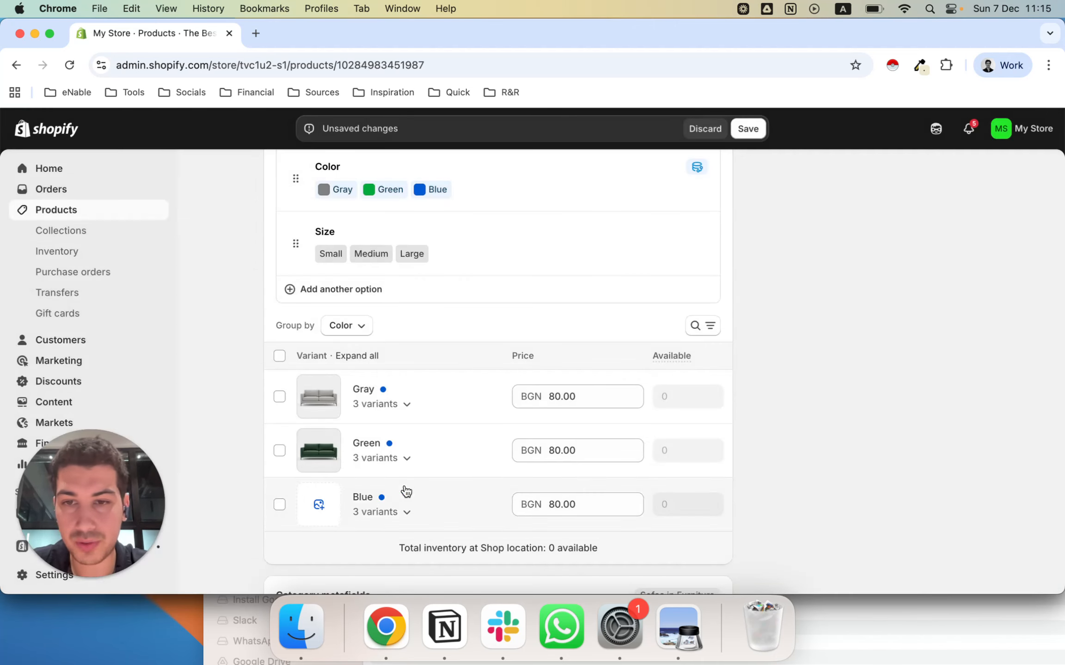
click(323, 491)
click(485, 427)
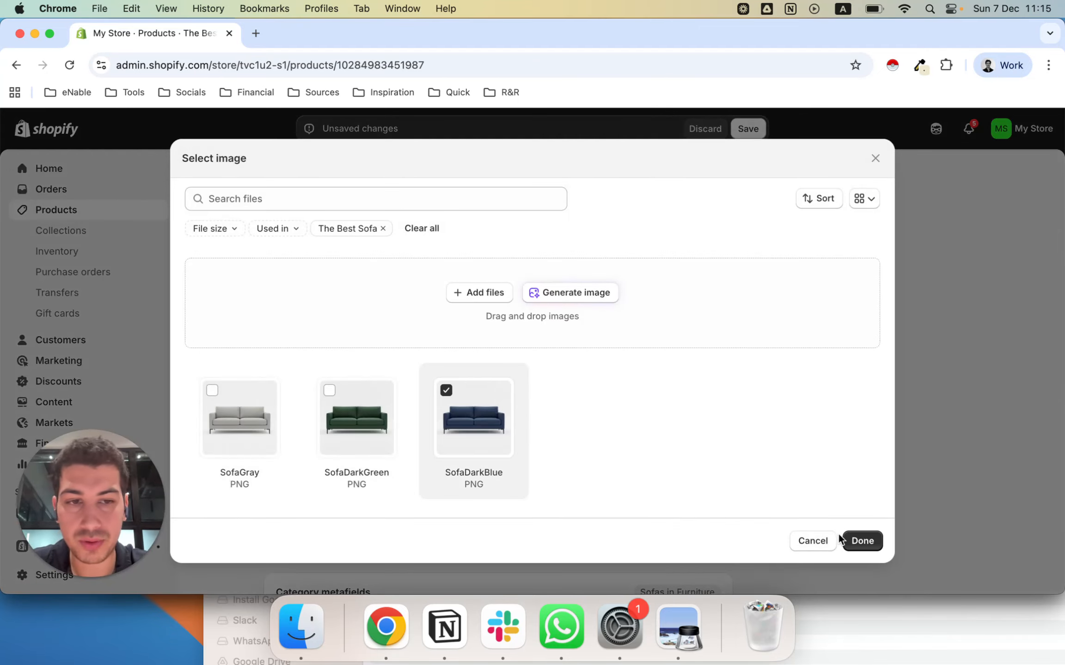
click(861, 541)
Expand the Gray, Green and Blue groups to review their size variants, and collapse all groups again.
scroll(917, 465, down, 3)
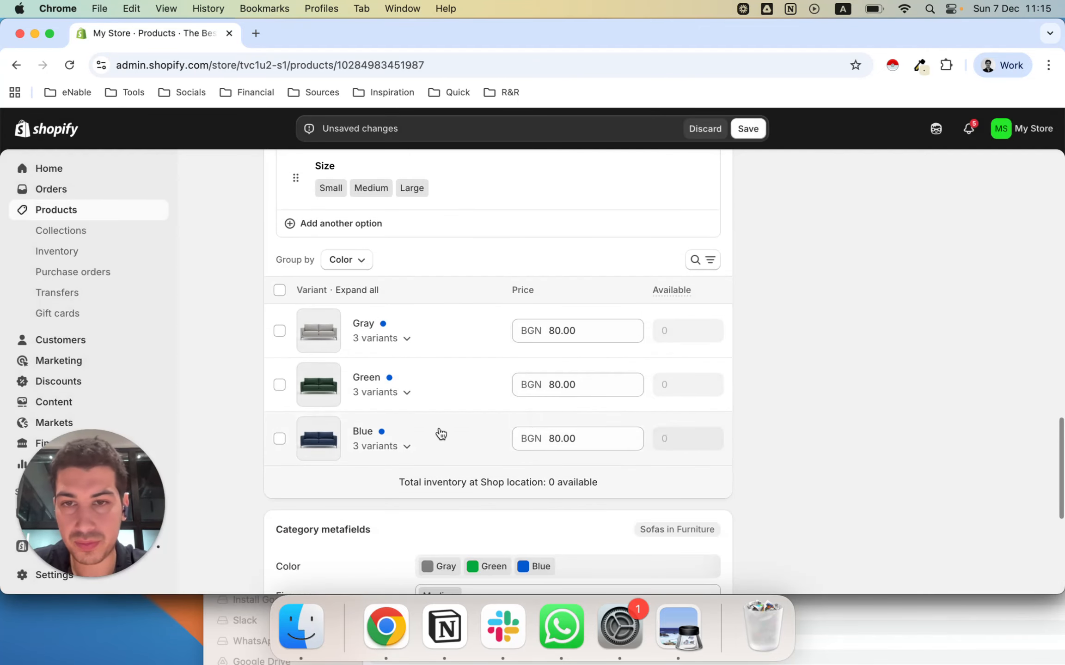
click(405, 341)
click(404, 506)
scroll(407, 515, down, 3)
scroll(407, 516, down, 1)
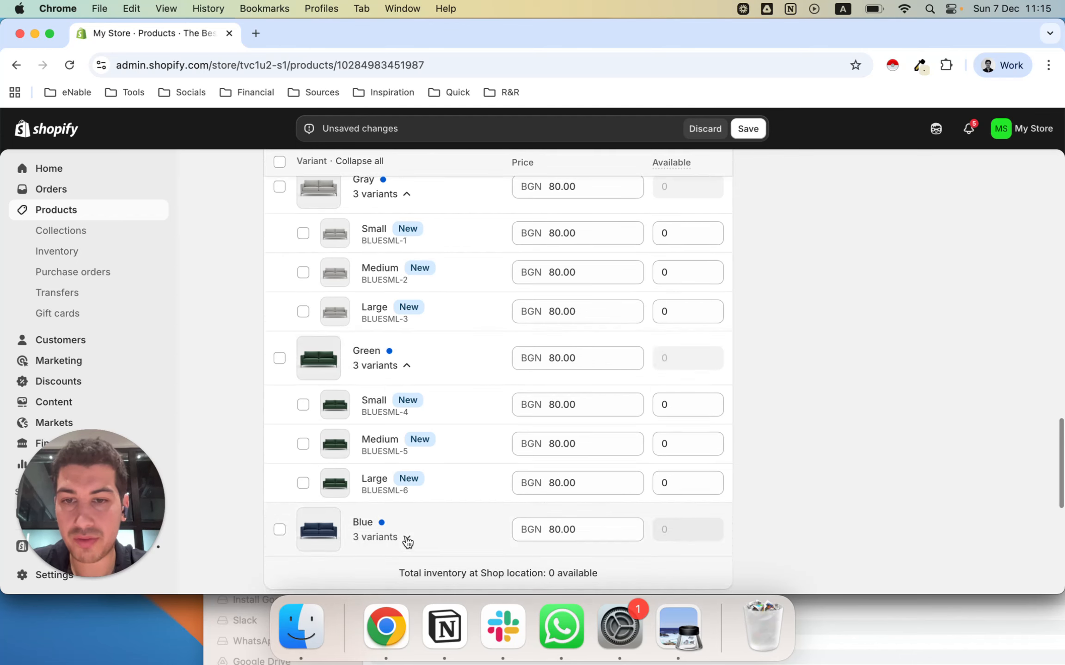
click(406, 540)
scroll(393, 455, down, 3)
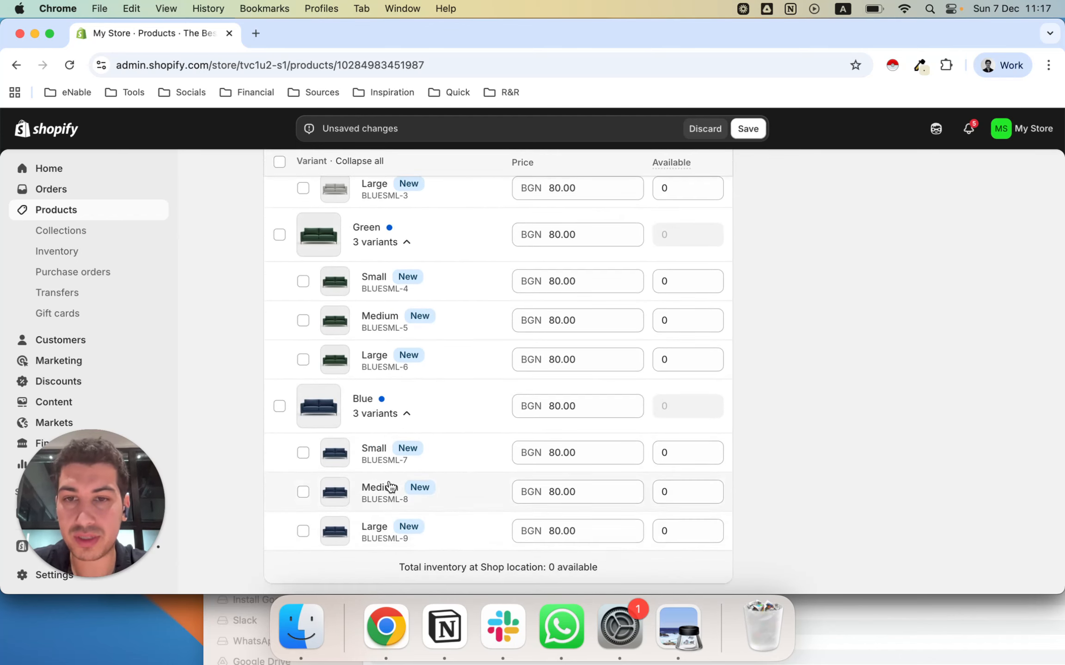
scroll(390, 481, up, 4)
scroll(391, 467, up, 2)
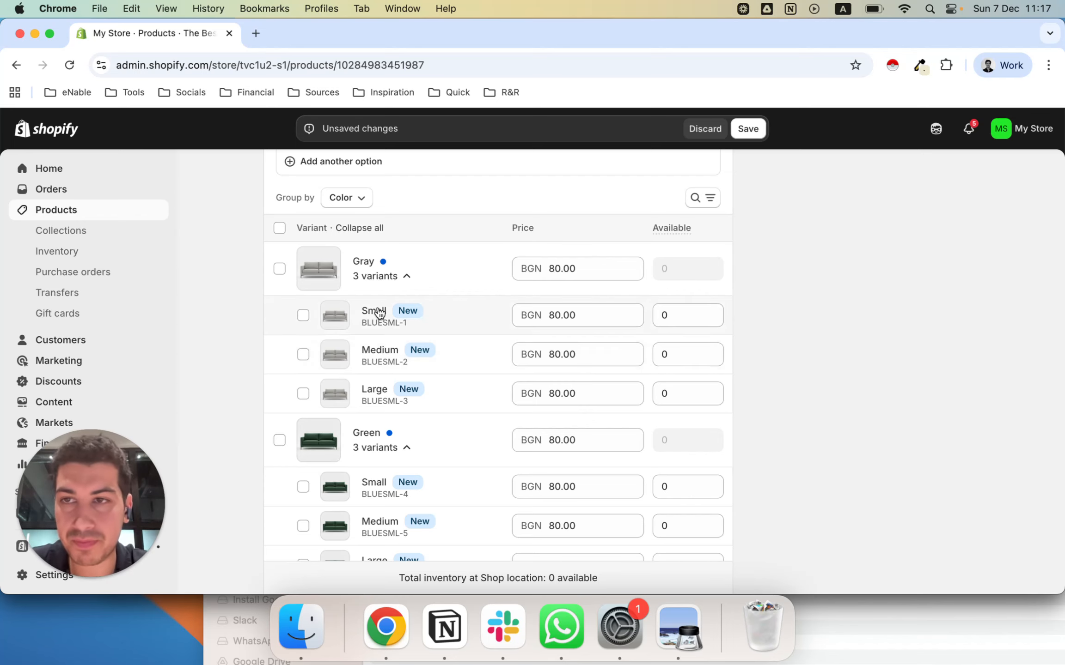
click(360, 227)
scroll(372, 311, up, 1)
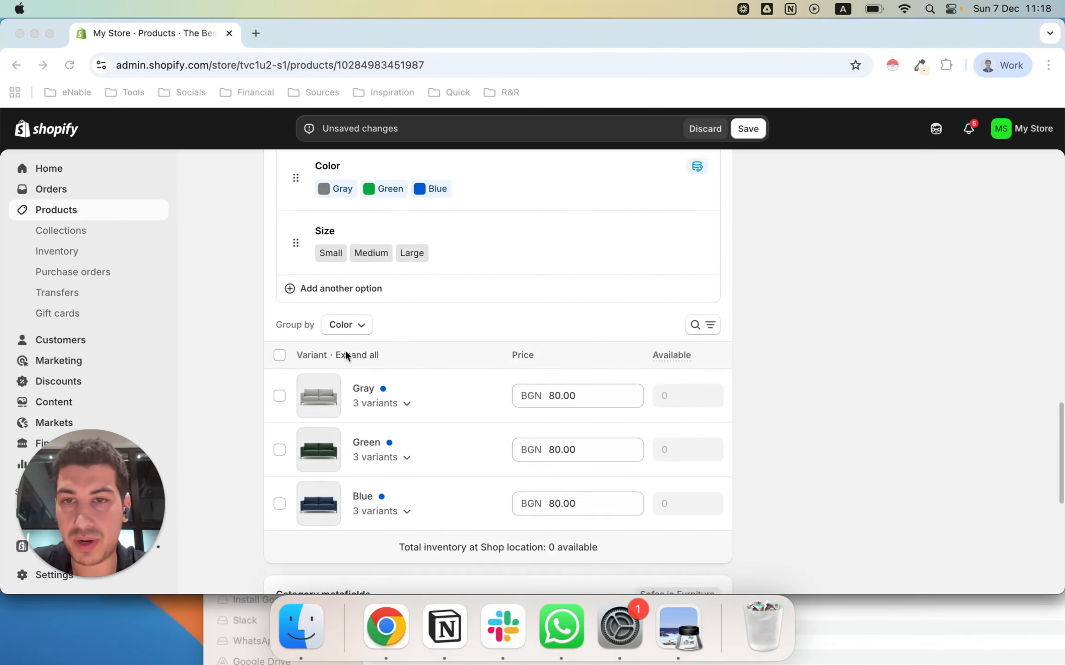
View the variants grouped by Size, and return the grouping to Color.
click(347, 330)
click(343, 326)
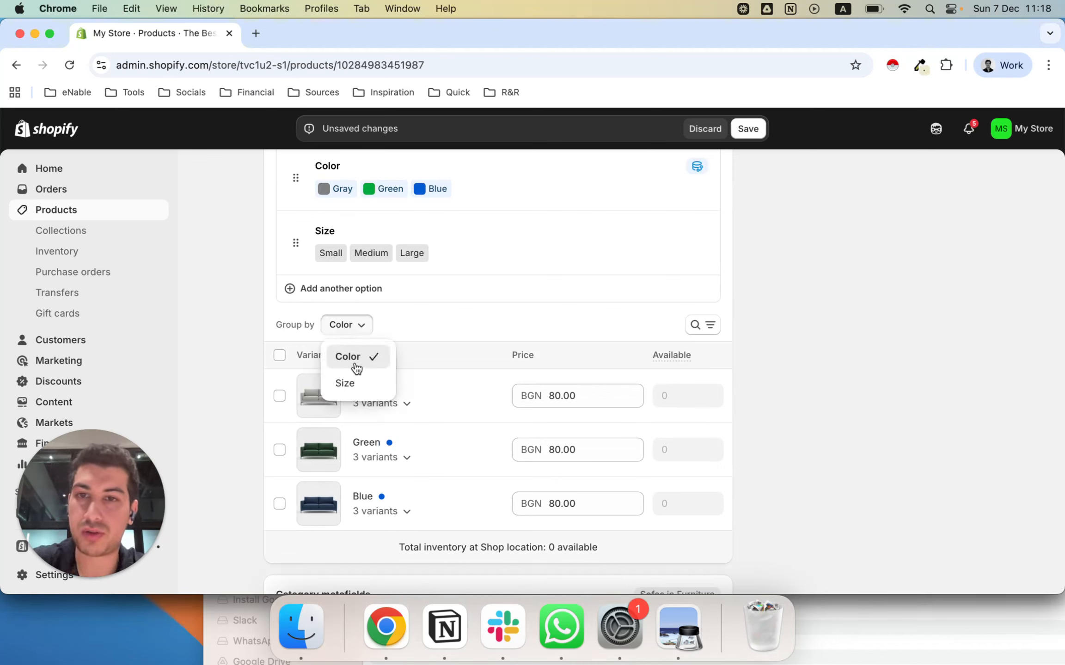
click(350, 383)
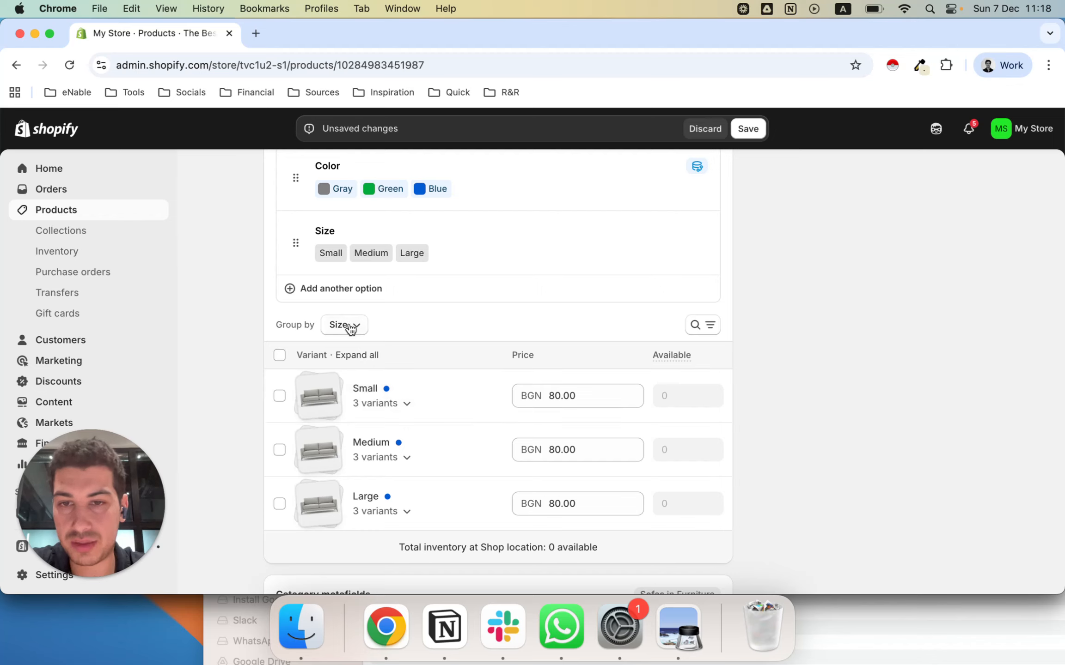
click(350, 327)
click(346, 355)
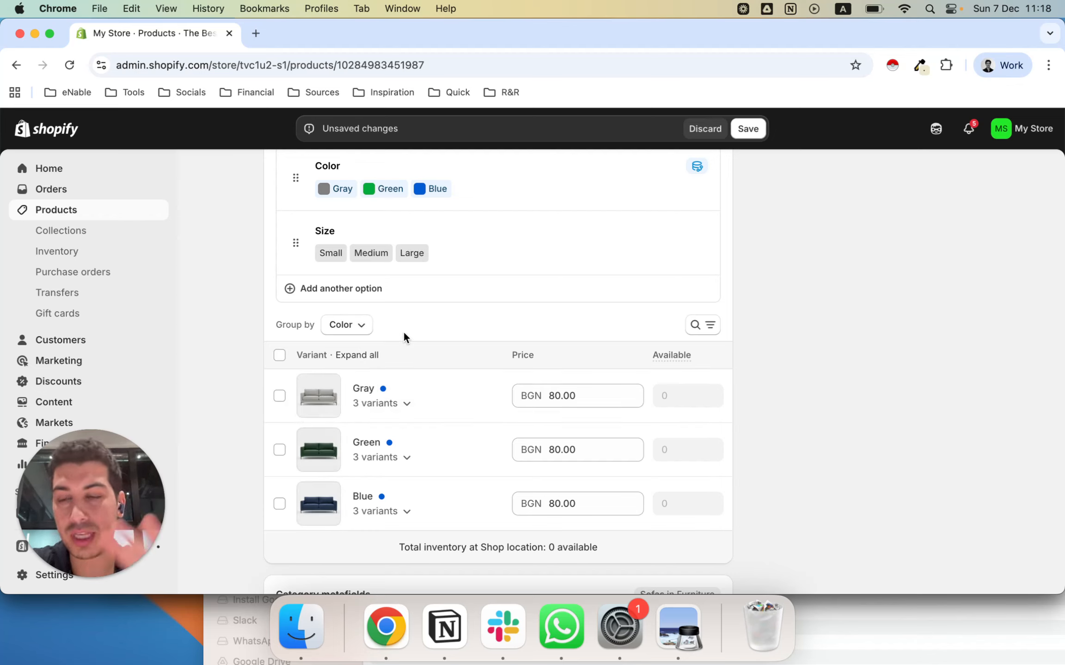
Expand the Gray group and set the price of its Small variant to 60 and its Large variant to 100.
click(407, 404)
scroll(439, 413, down, 1)
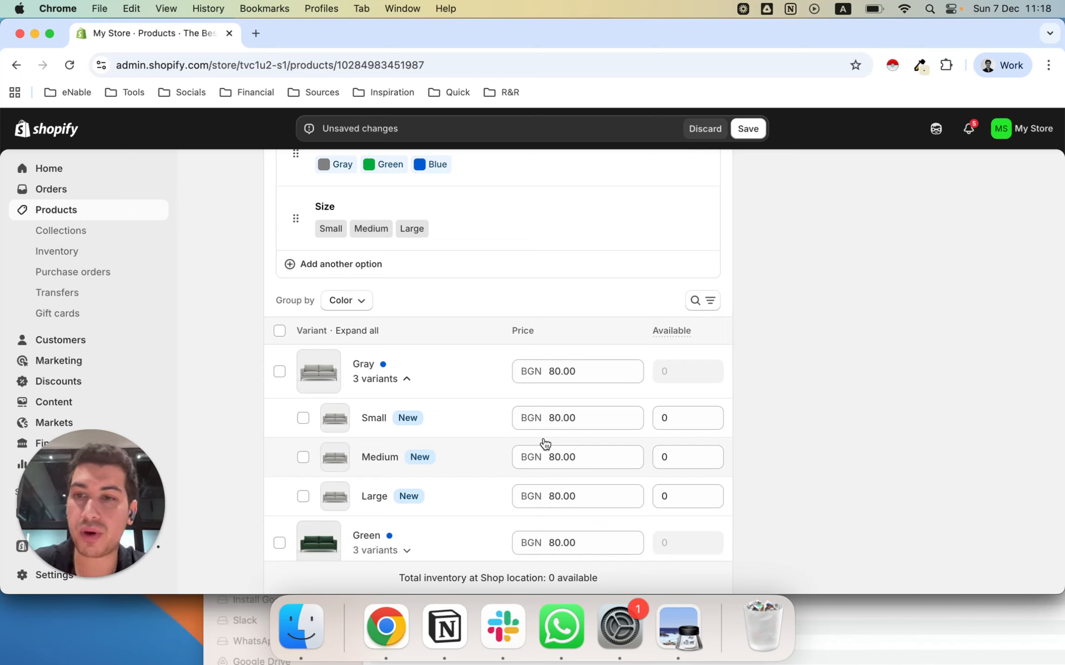
double_click(567, 418)
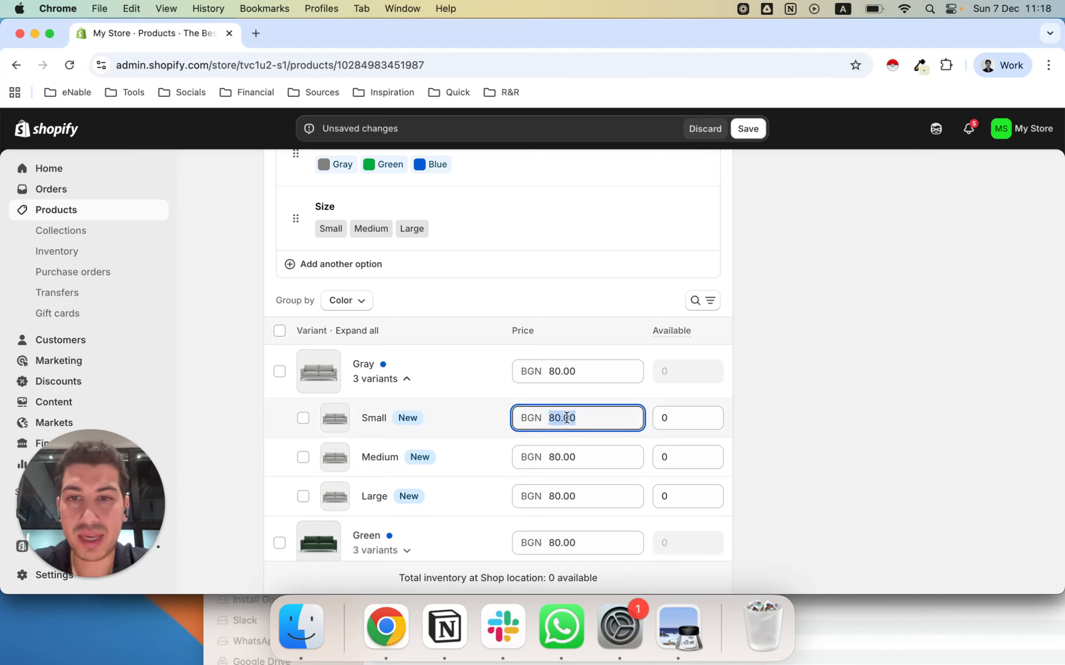
click(562, 373)
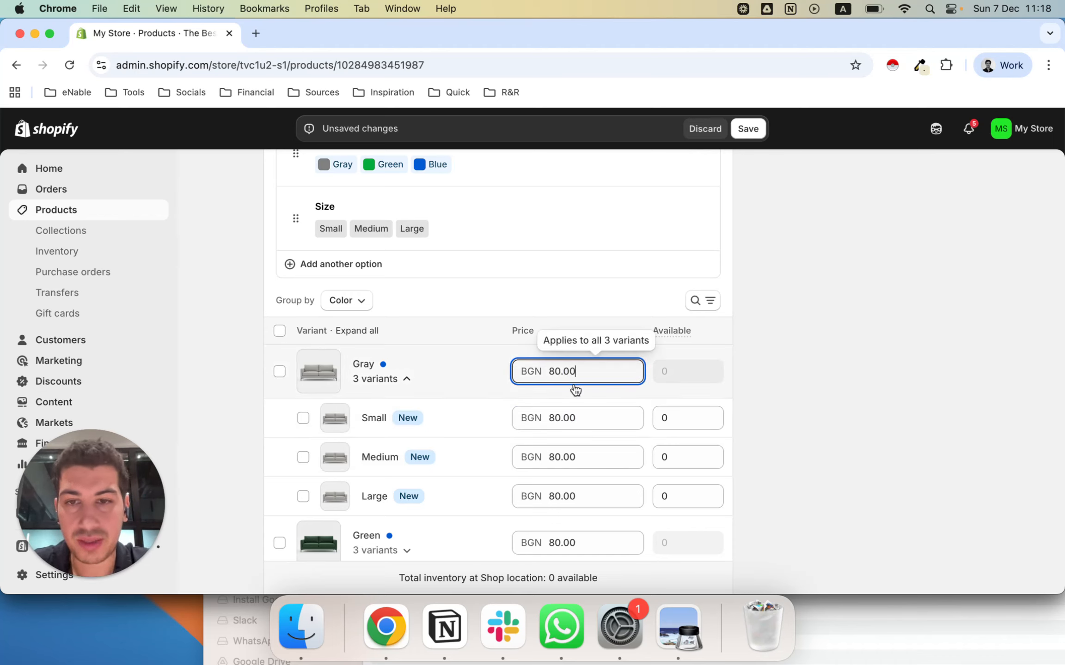
click(566, 418)
double_click(566, 418)
text(60)
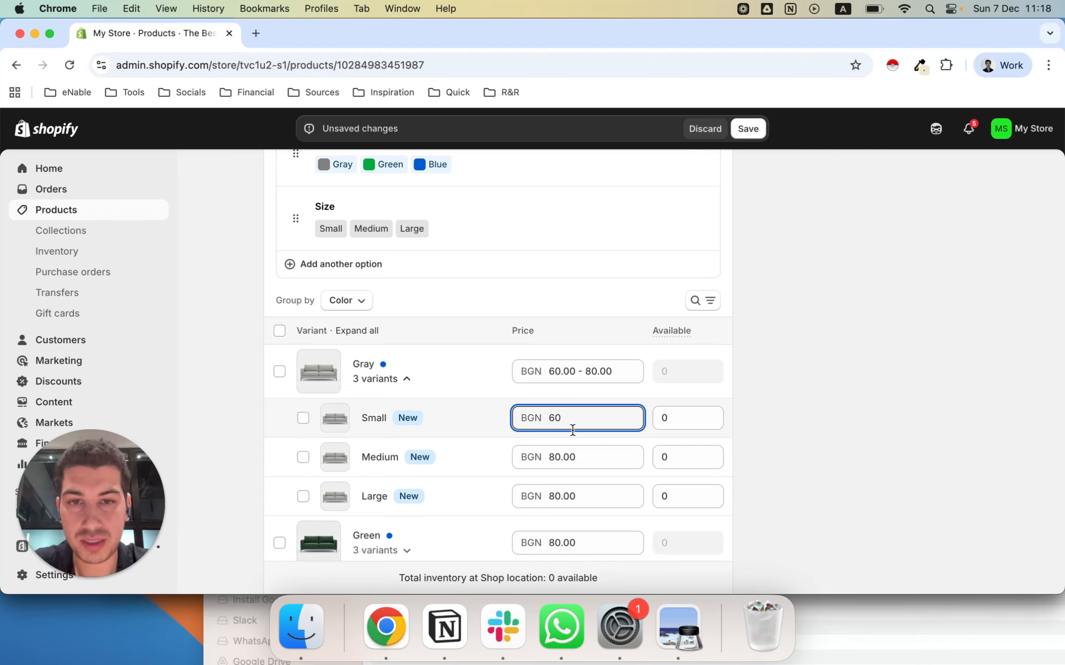
click(561, 493)
double_click(562, 494)
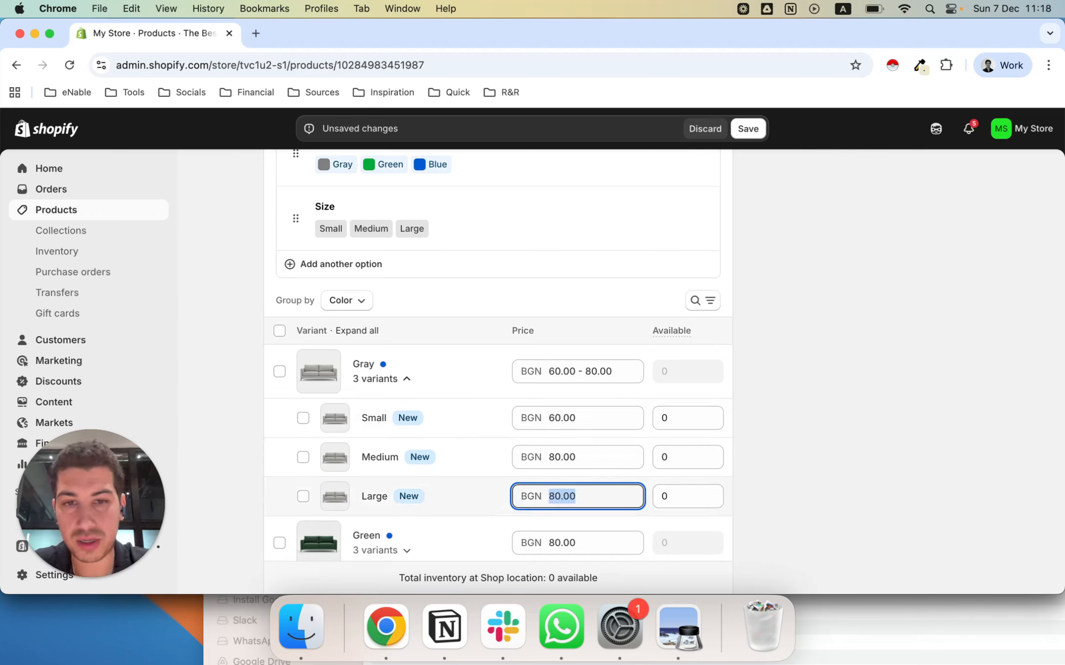
text(100)
click(818, 420)
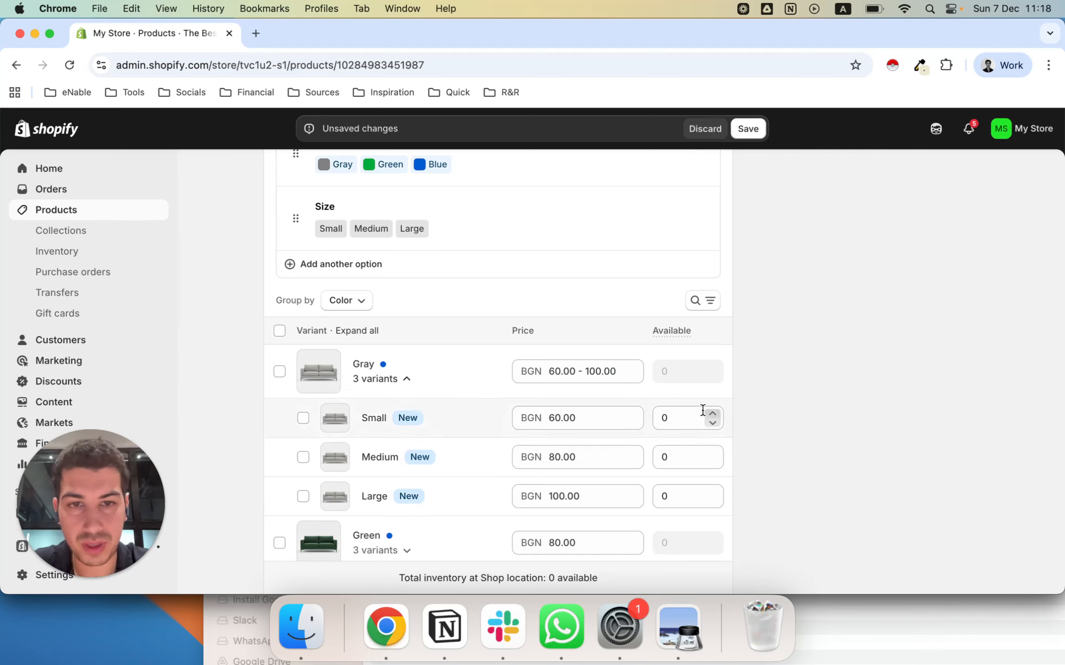
Set the available stock of the Gray variants to 12 for Small, 14 for Medium and 20 for Large.
double_click(691, 410)
text(12)
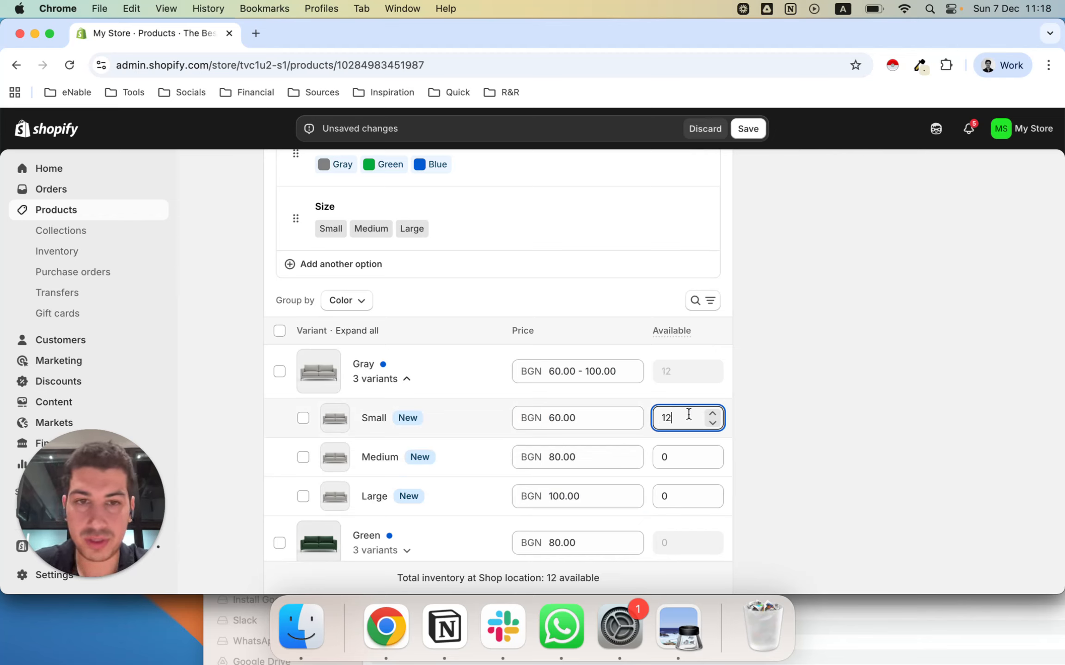
double_click(682, 449)
text(14)
double_click(671, 497)
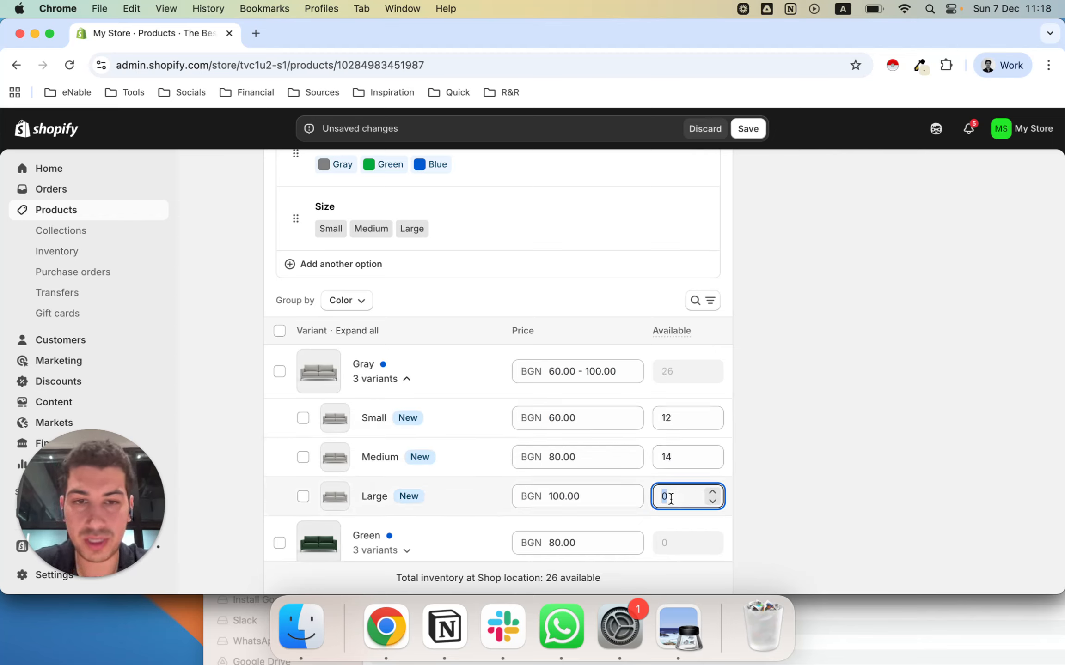
text(20)
click(827, 420)
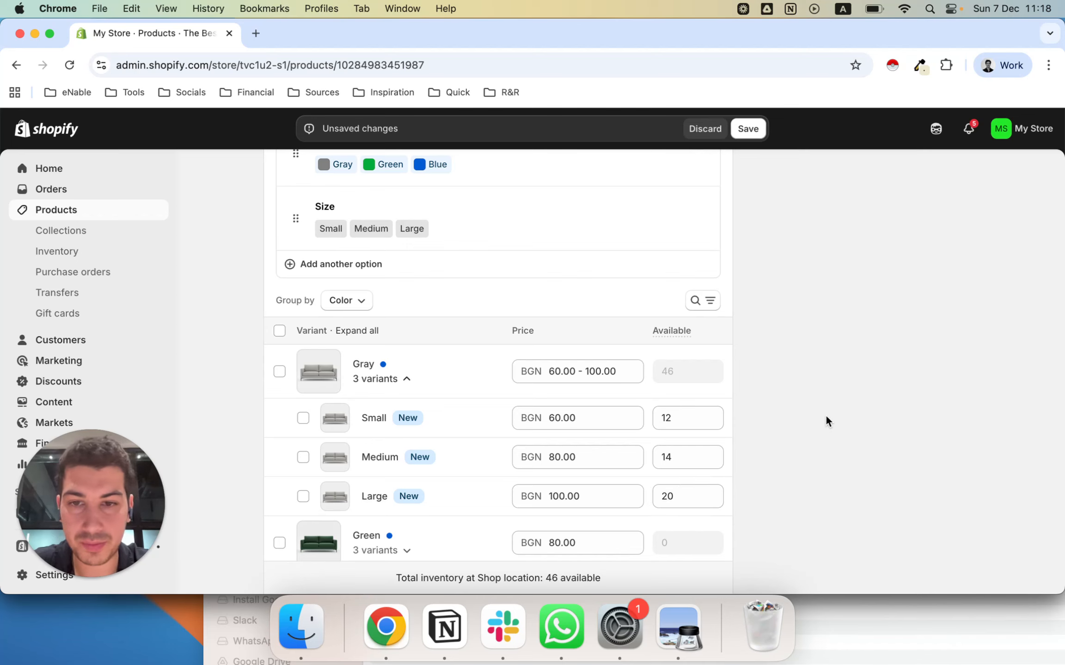
Review the prices and stock of the Green and Blue variants and the total inventory at the shop location.
scroll(827, 420, down, 3)
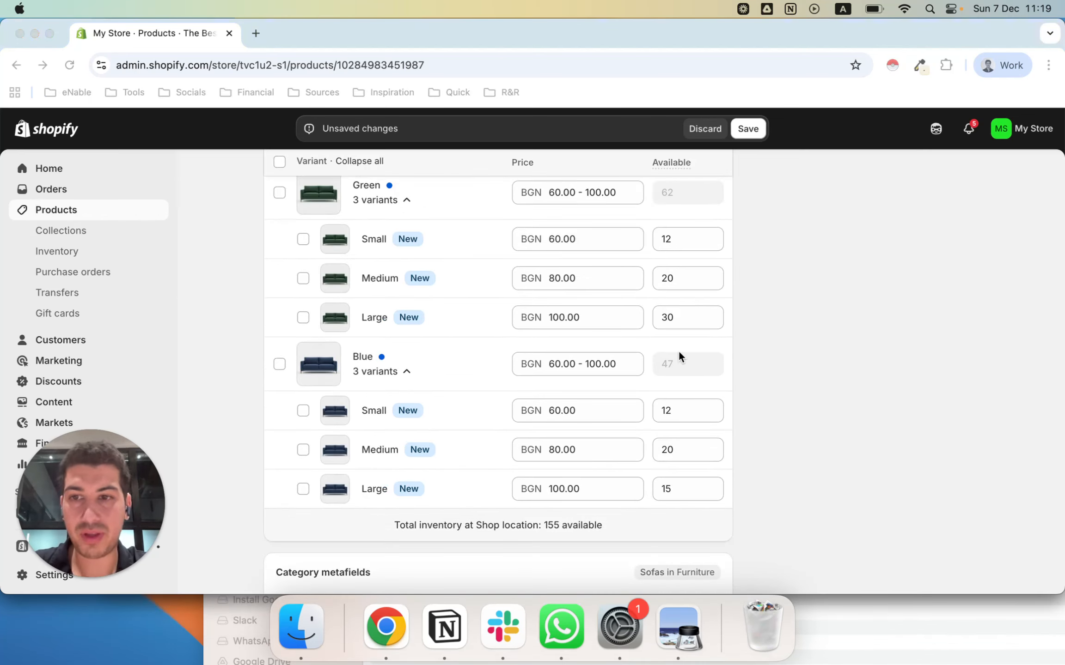
scroll(678, 350, down, 2)
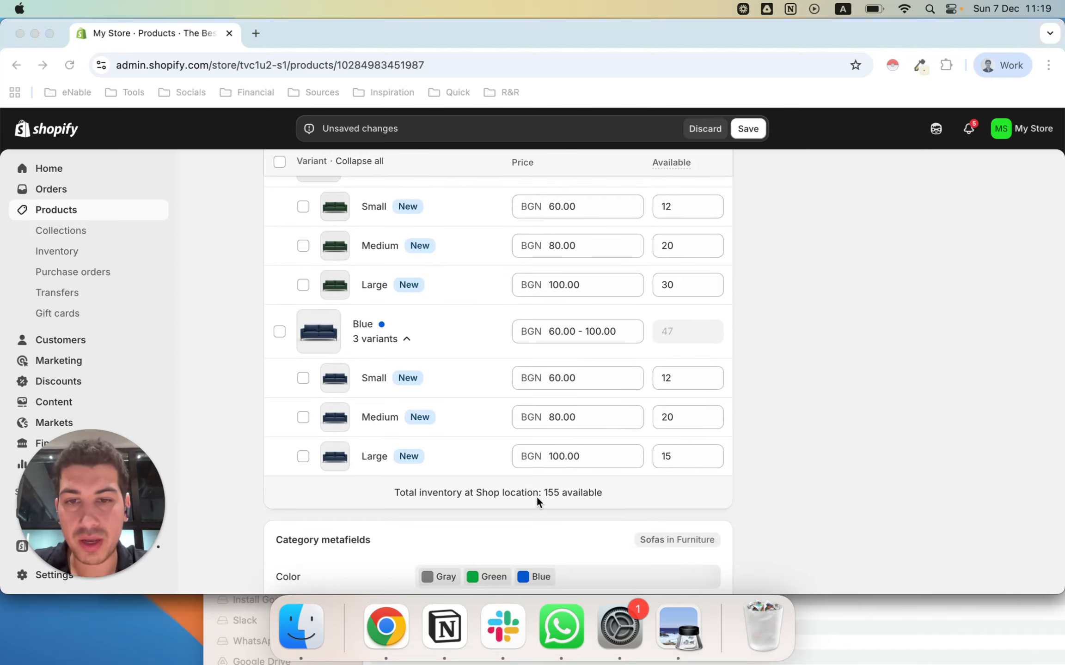
click(597, 492)
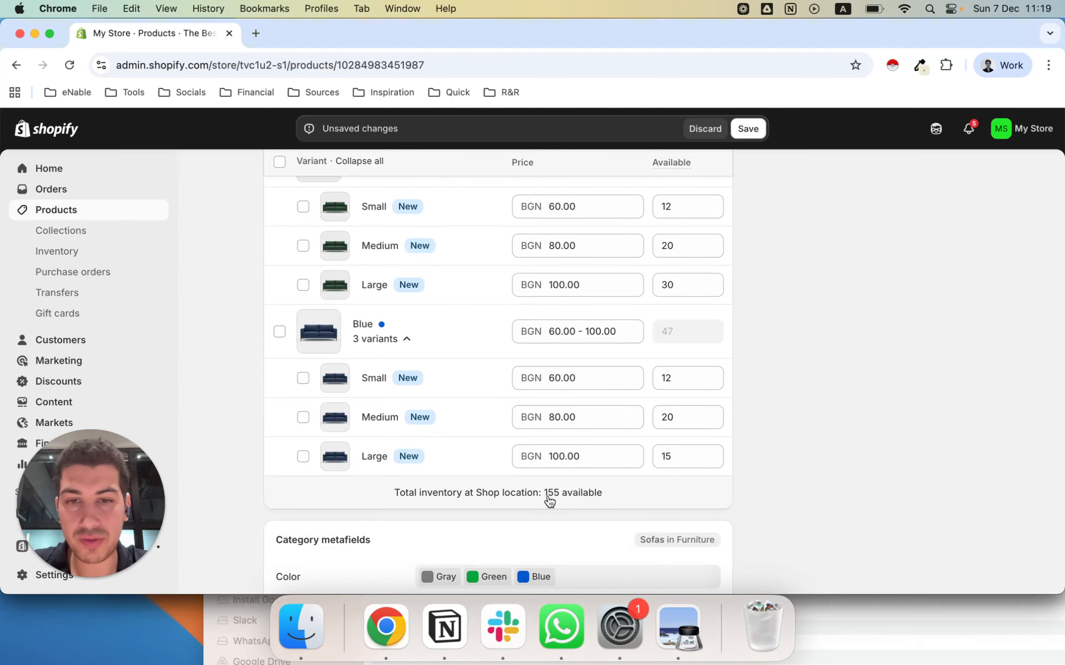
drag(477, 490, 607, 489)
click(607, 493)
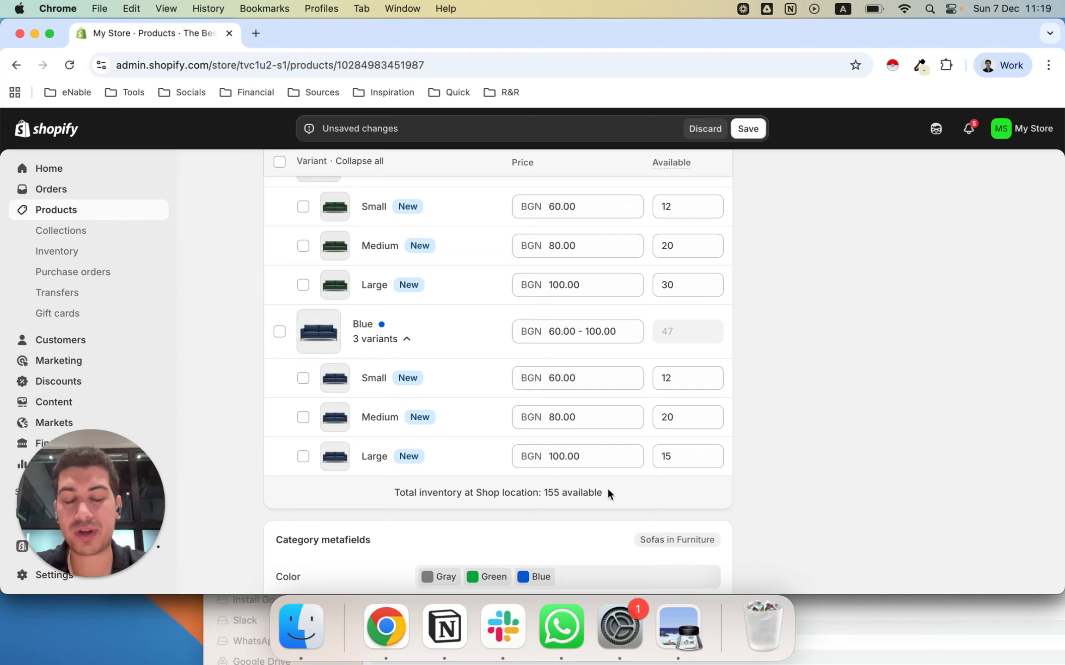
drag(607, 490, 476, 493)
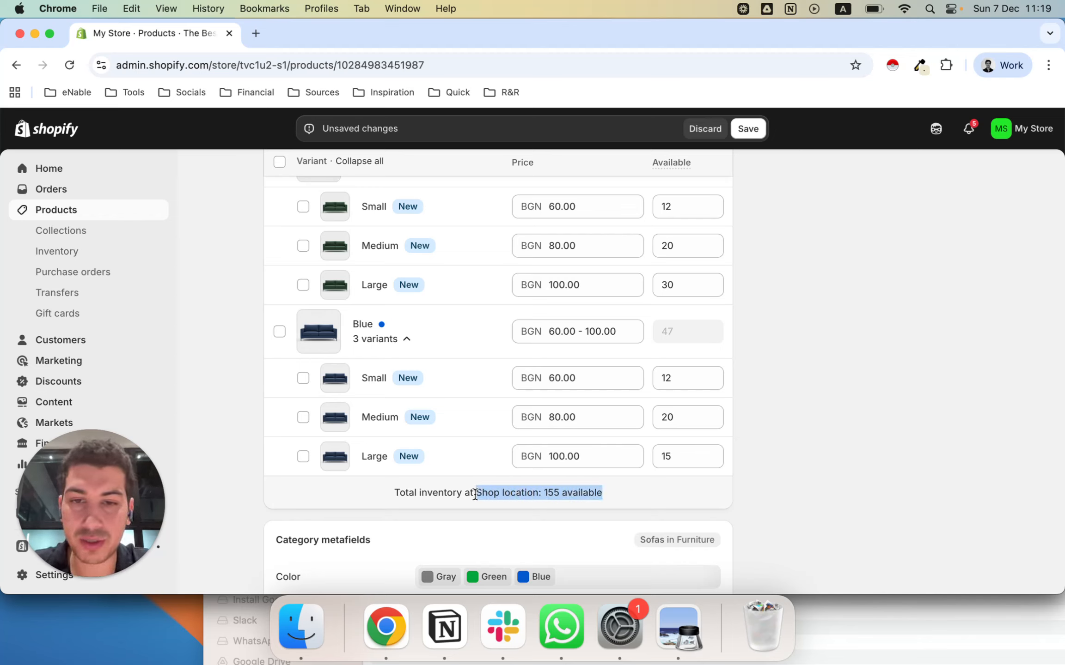
click(476, 493)
drag(541, 493, 604, 493)
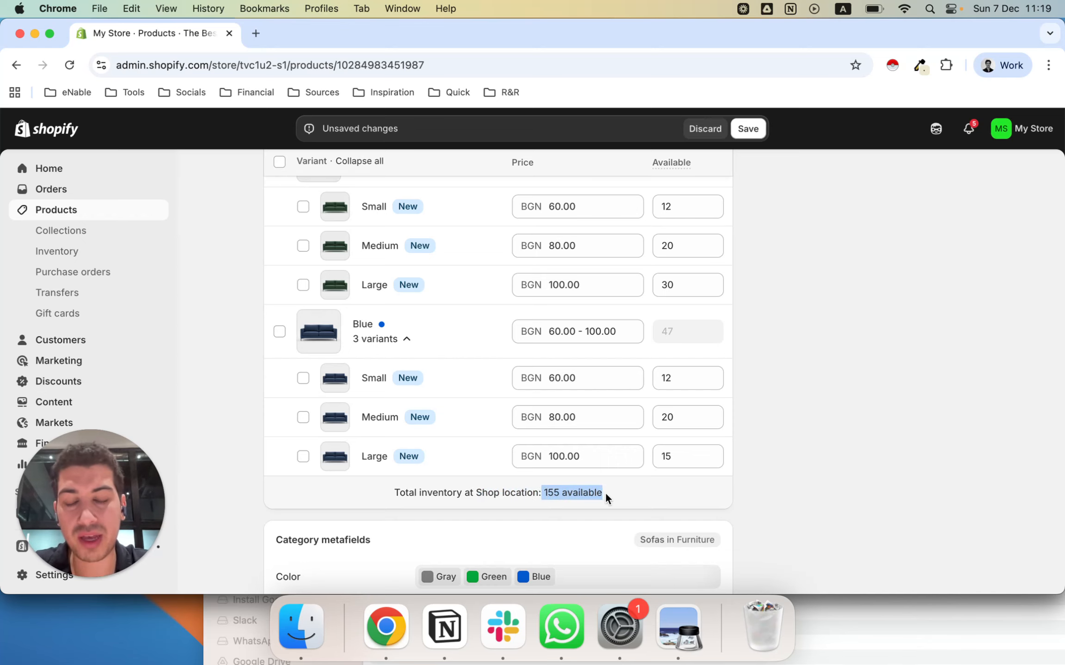
click(605, 492)
Check the Gray variants' stock once more and save the product with its variants.
scroll(684, 476, up, 2)
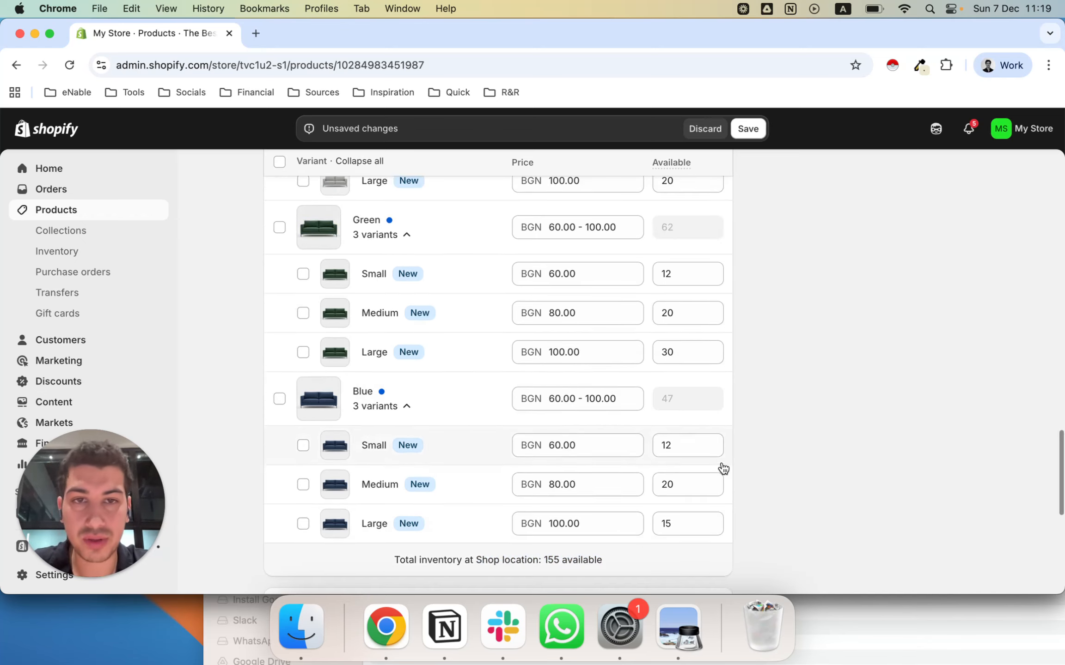
scroll(682, 318, up, 3)
scroll(674, 291, up, 2)
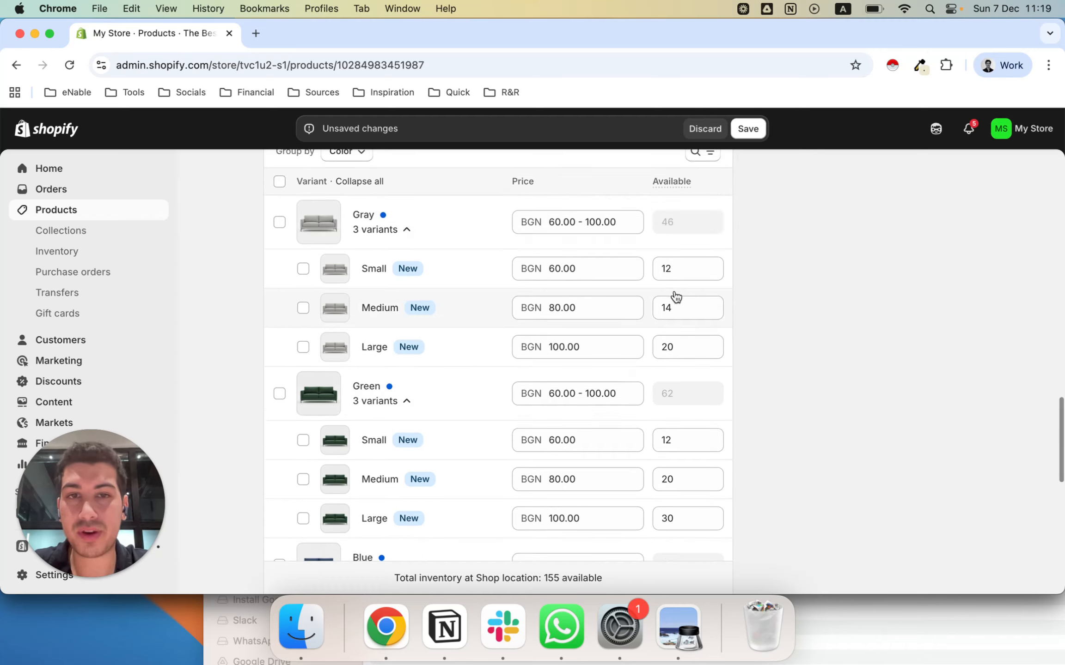
click(677, 306)
scroll(677, 308, up, 3)
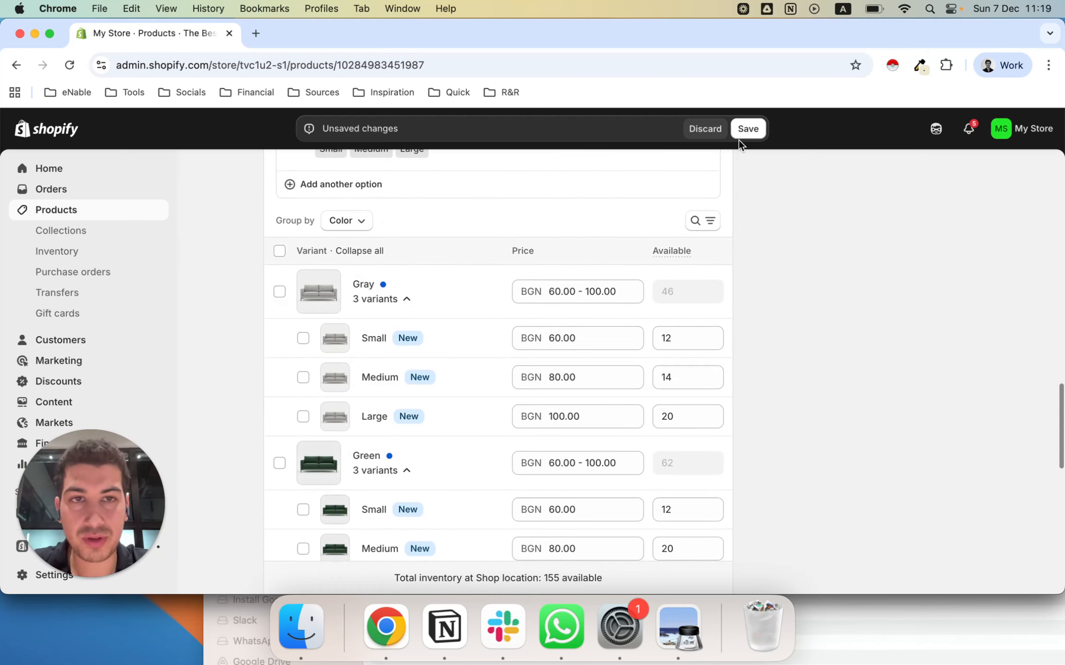
click(745, 130)
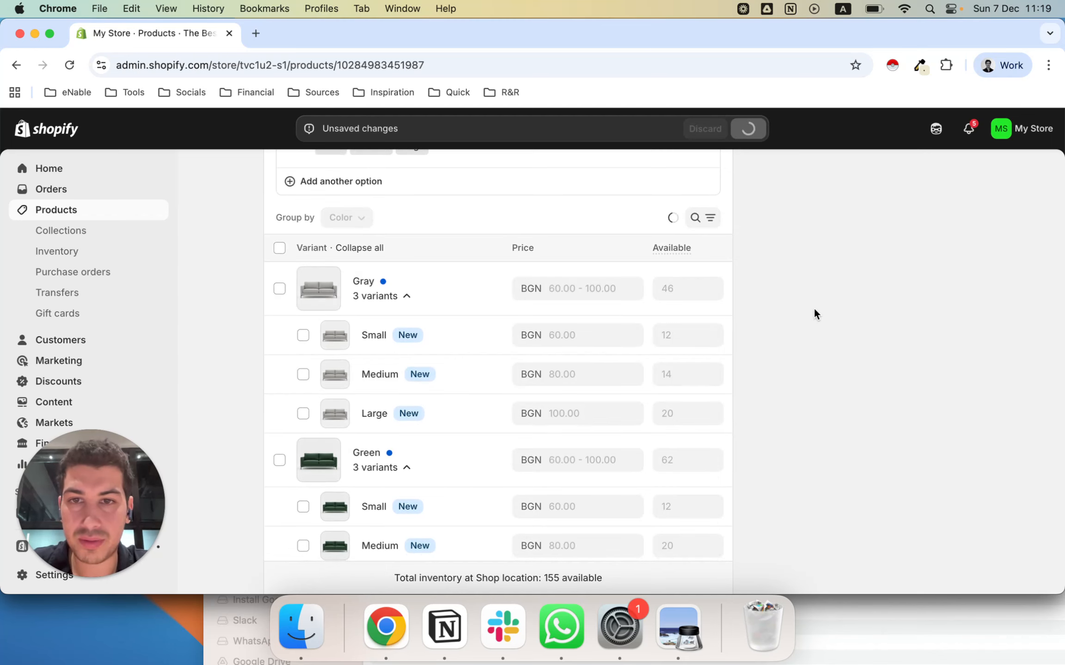
Open the Gray / Small variant from the expanded Gray group and review its options, price, inventory and shipping details.
click(405, 298)
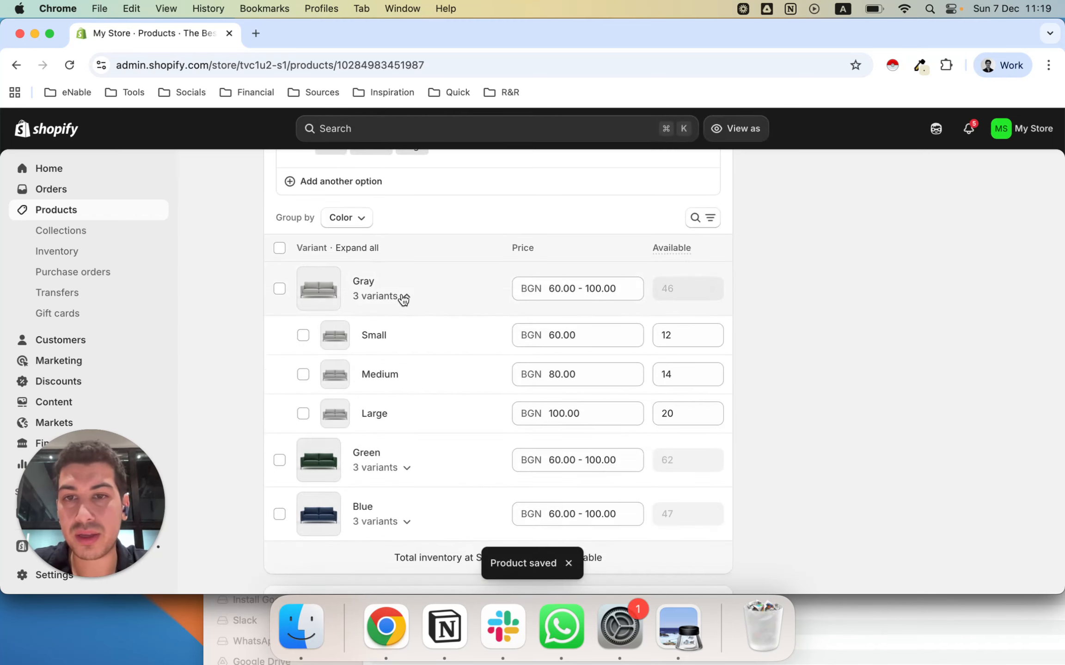
click(375, 335)
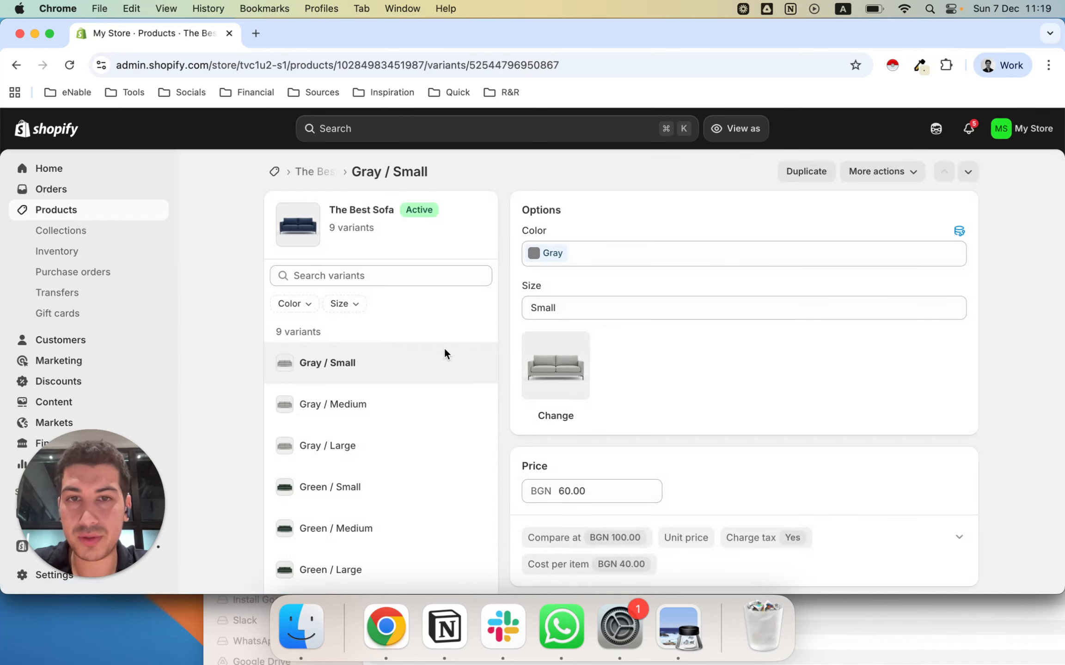
scroll(638, 418, down, 5)
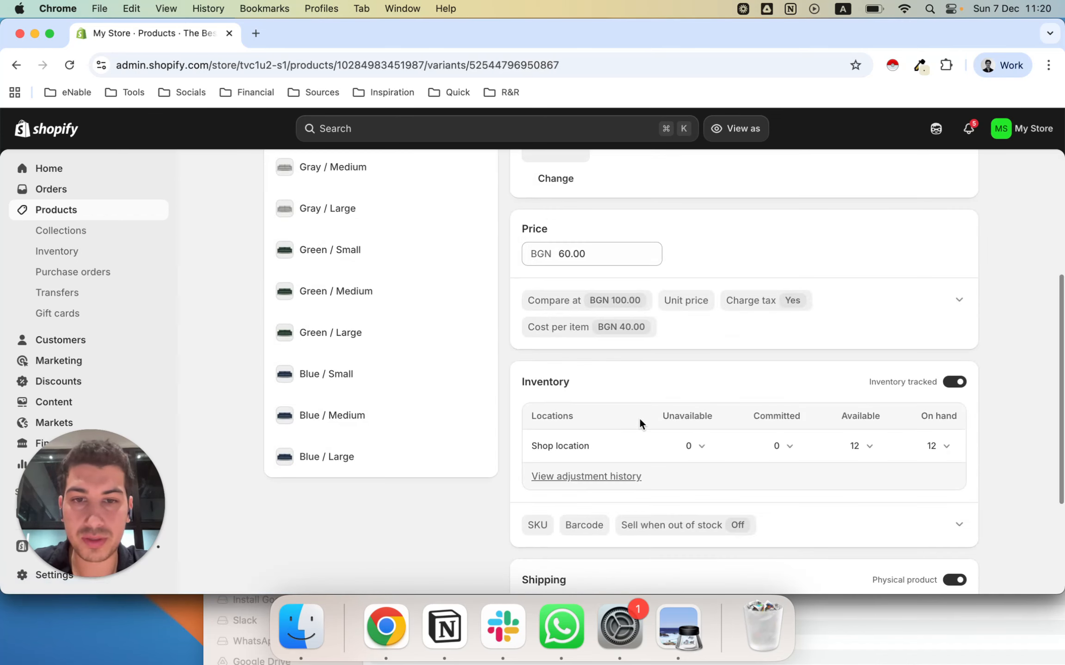
scroll(638, 418, down, 3)
click(553, 387)
scroll(616, 392, up, 8)
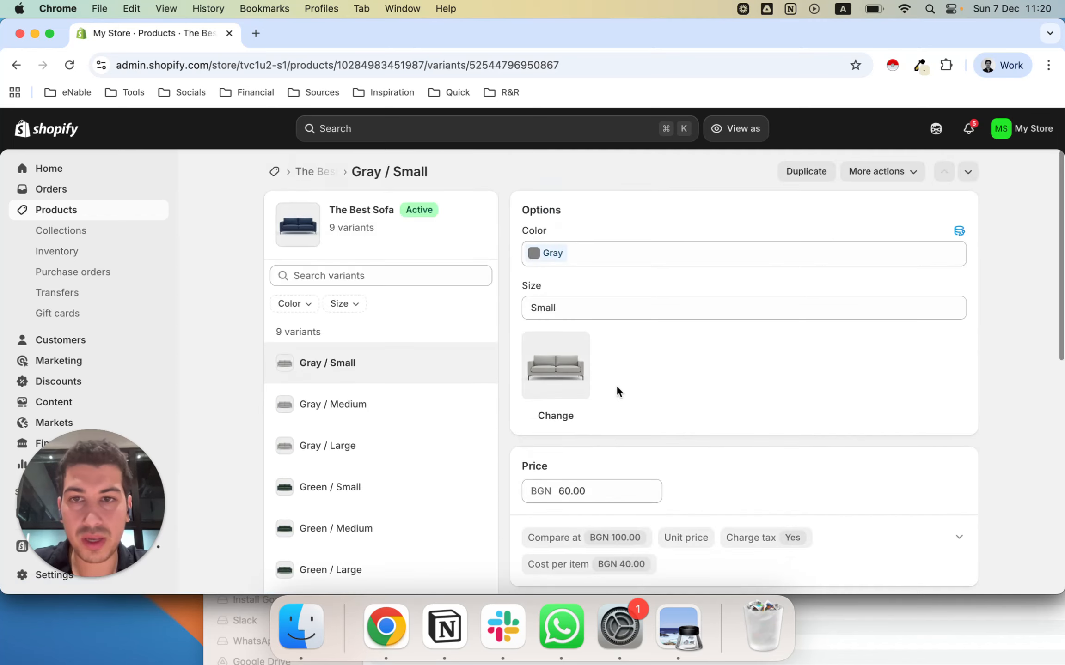
Look through the Gray / Medium, Gray / Large and Green / Small variant pages and return to Gray / Small.
click(340, 400)
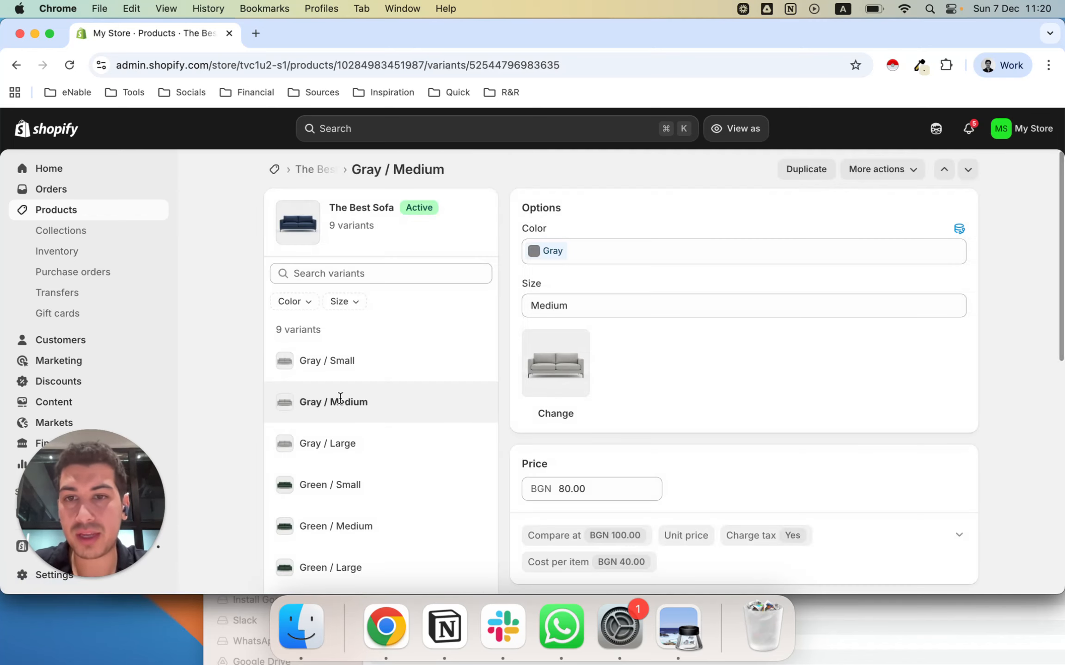
click(335, 432)
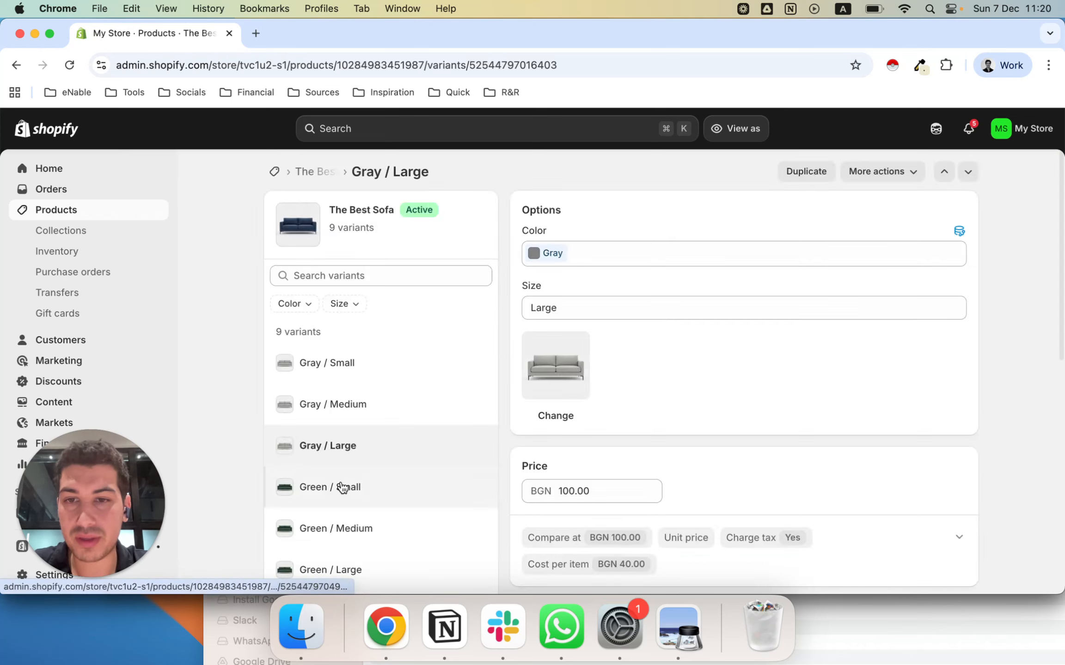
click(342, 488)
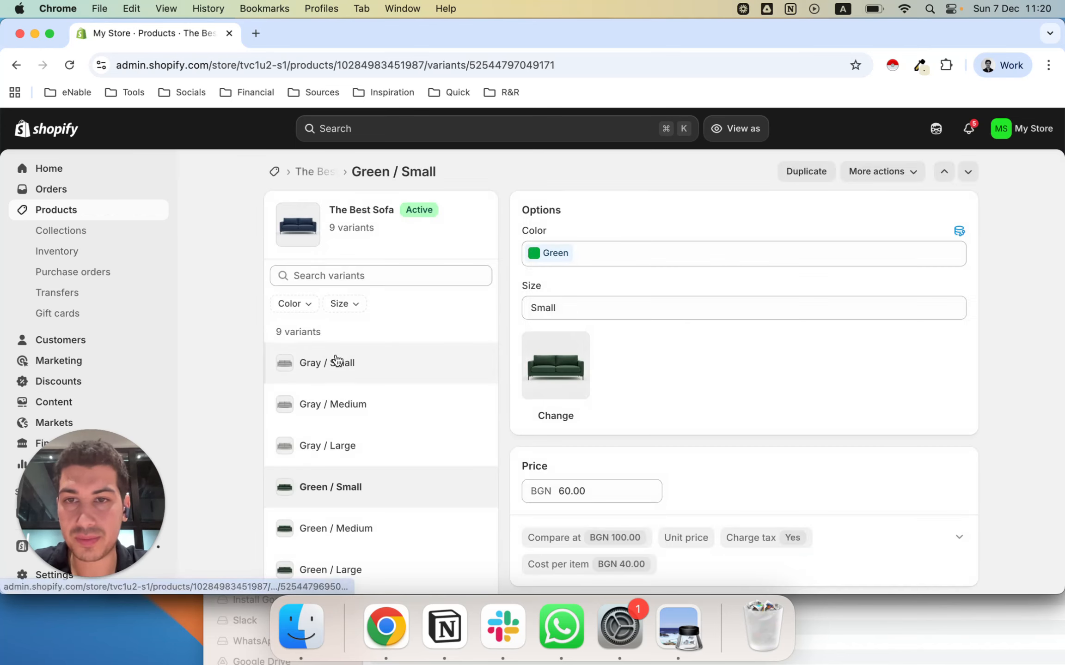
click(340, 363)
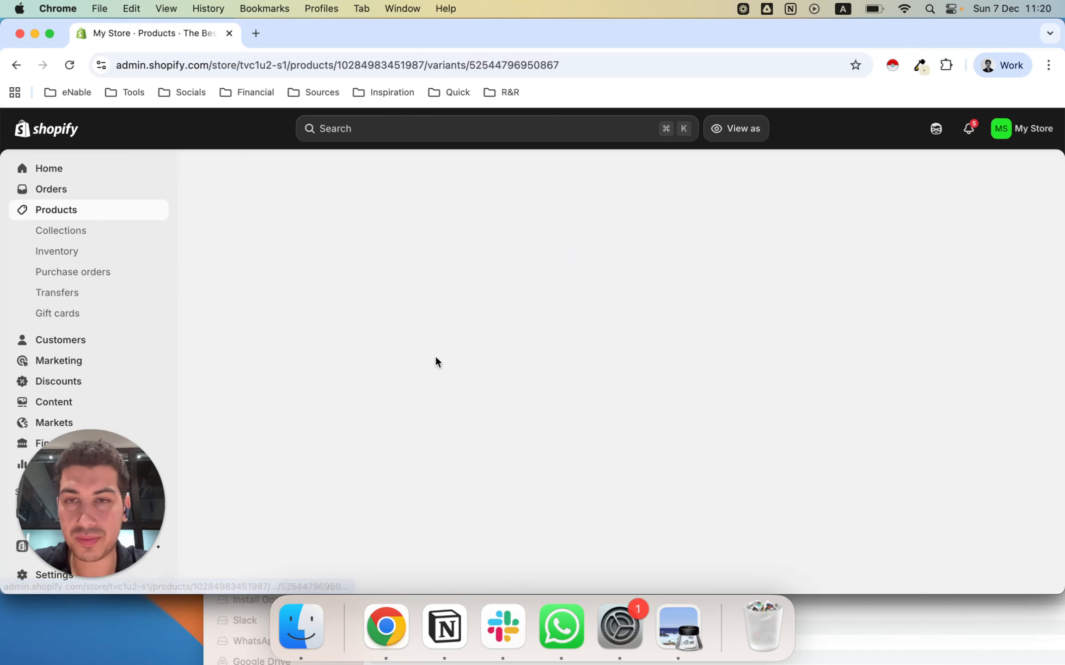
Set the SKU of the Gray / Small variant to GRSML.
scroll(683, 317, down, 10)
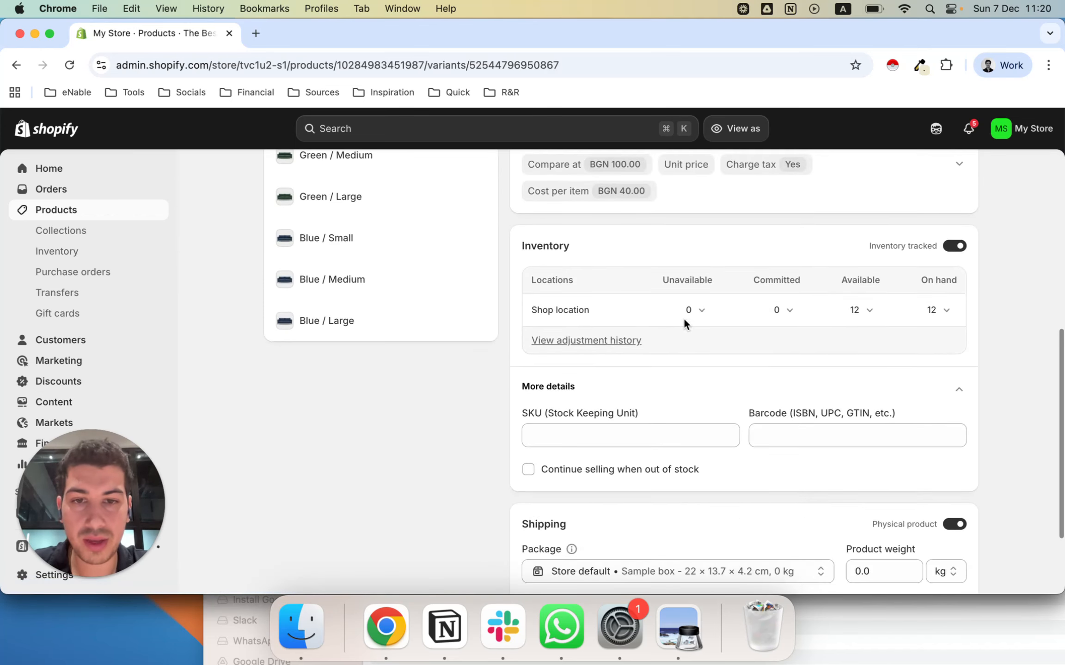
click(607, 445)
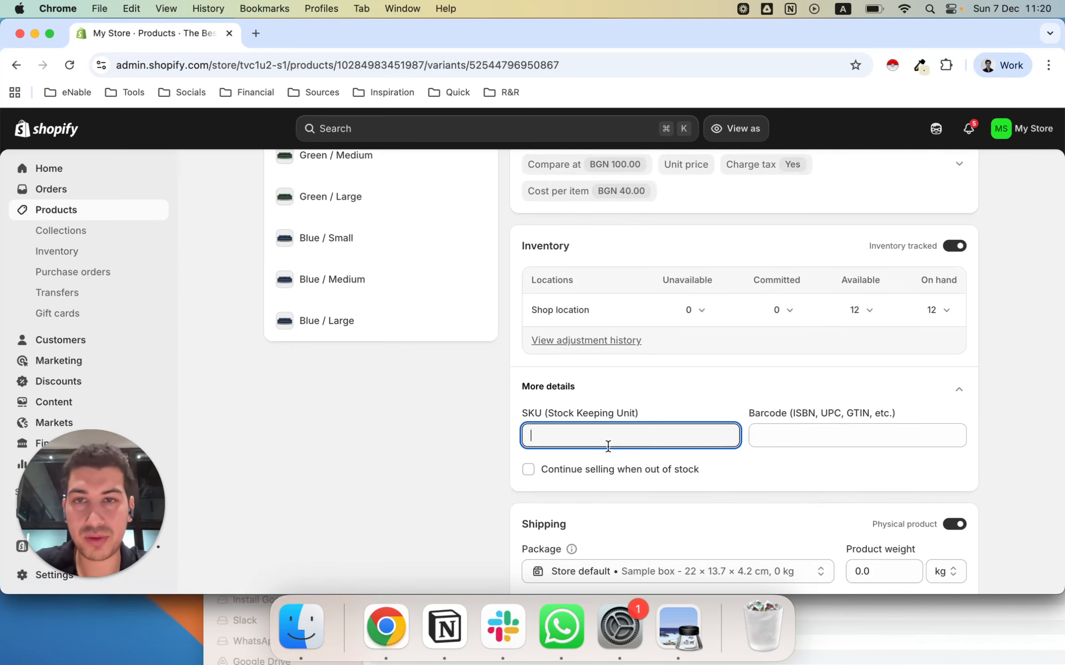
scroll(608, 446, up, 8)
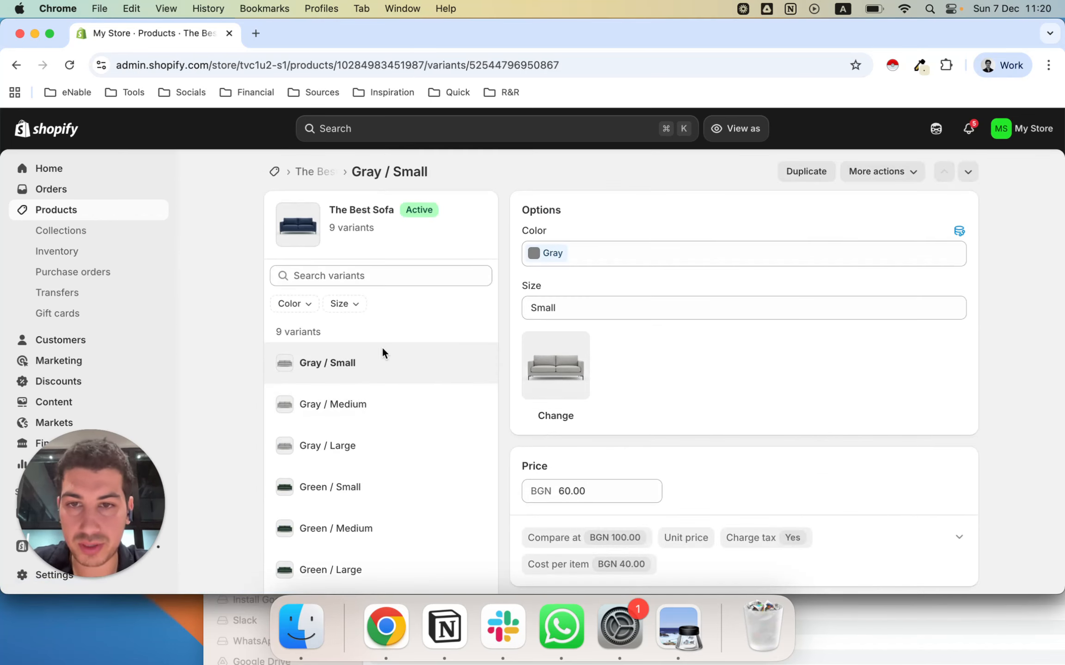
scroll(626, 440, down, 10)
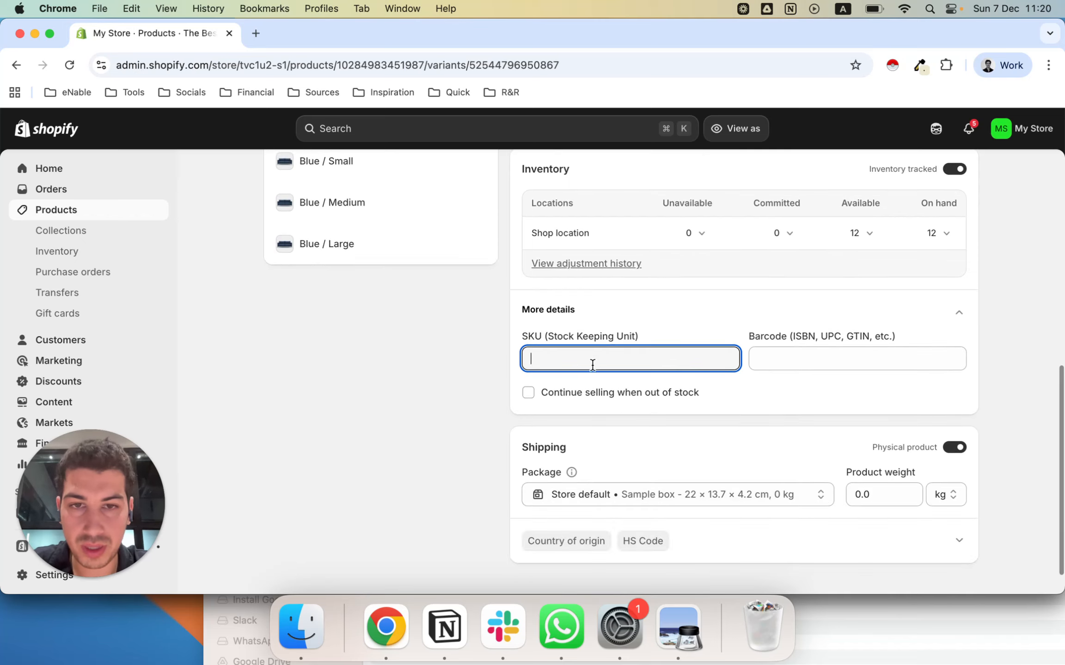
text(GRSML)
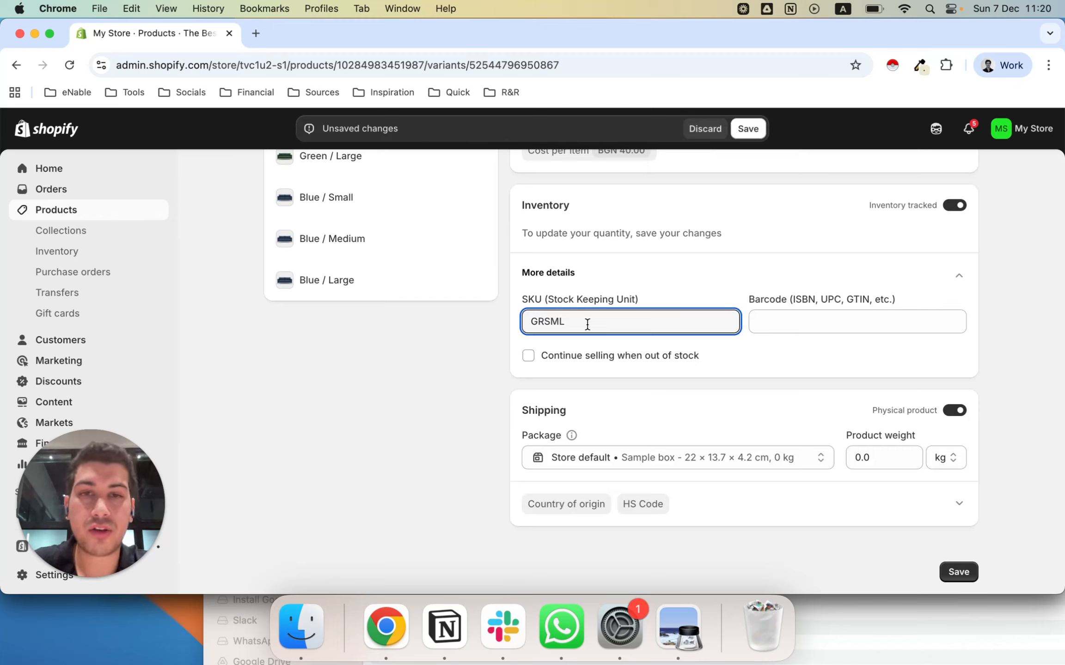
click(638, 242)
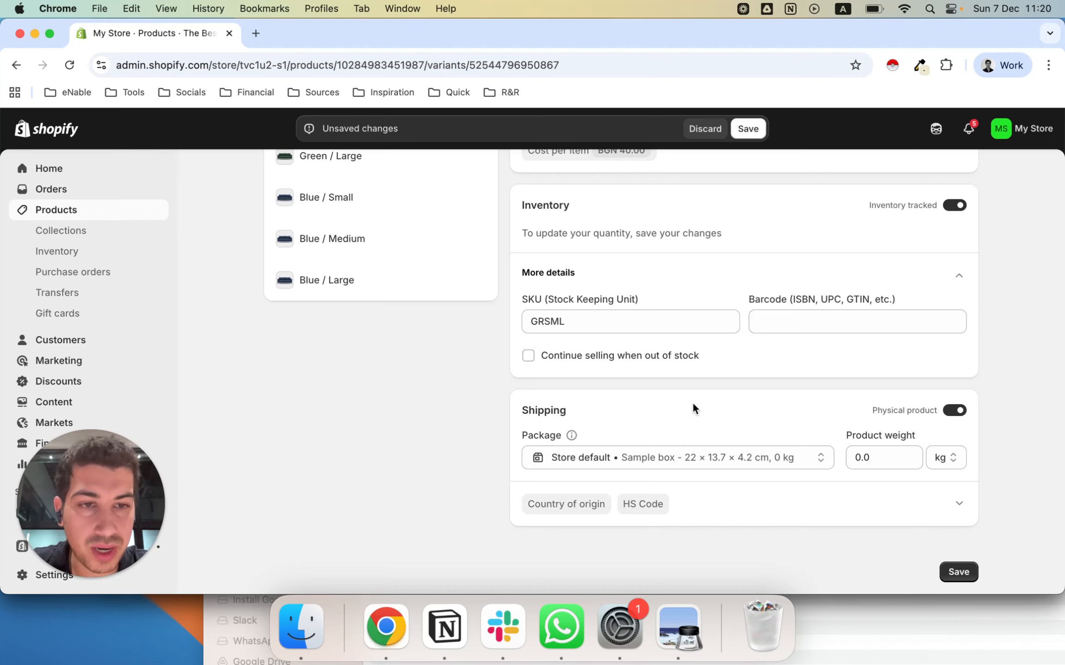
Save the changes to the Gray / Small variant and open the Gray / Medium variant.
scroll(693, 401, up, 3)
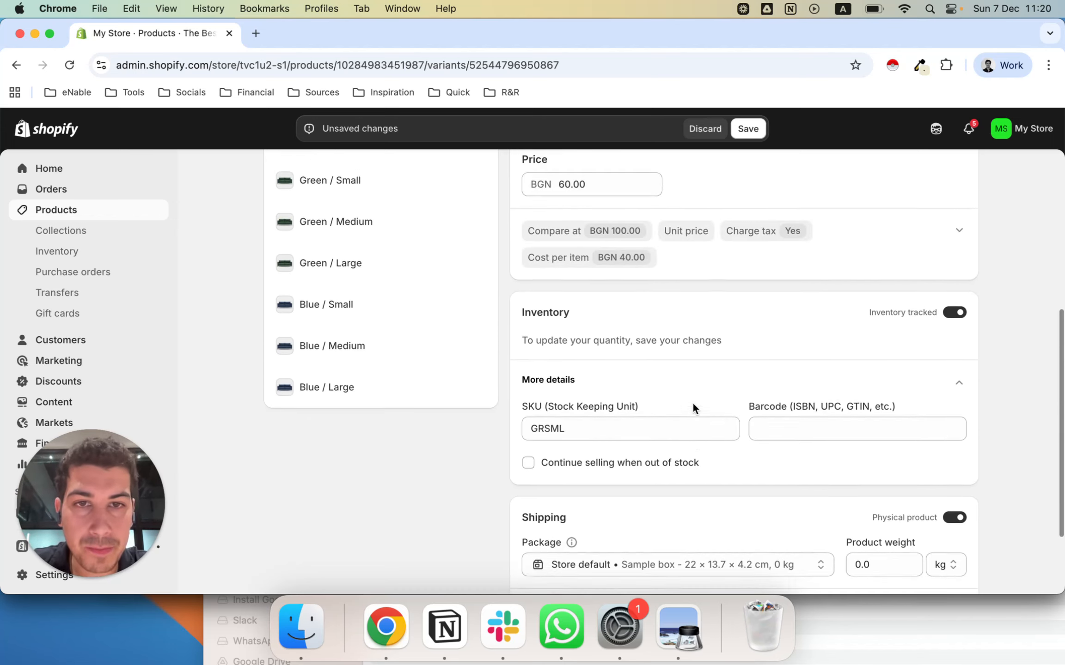
scroll(693, 404, down, 1)
scroll(727, 484, up, 10)
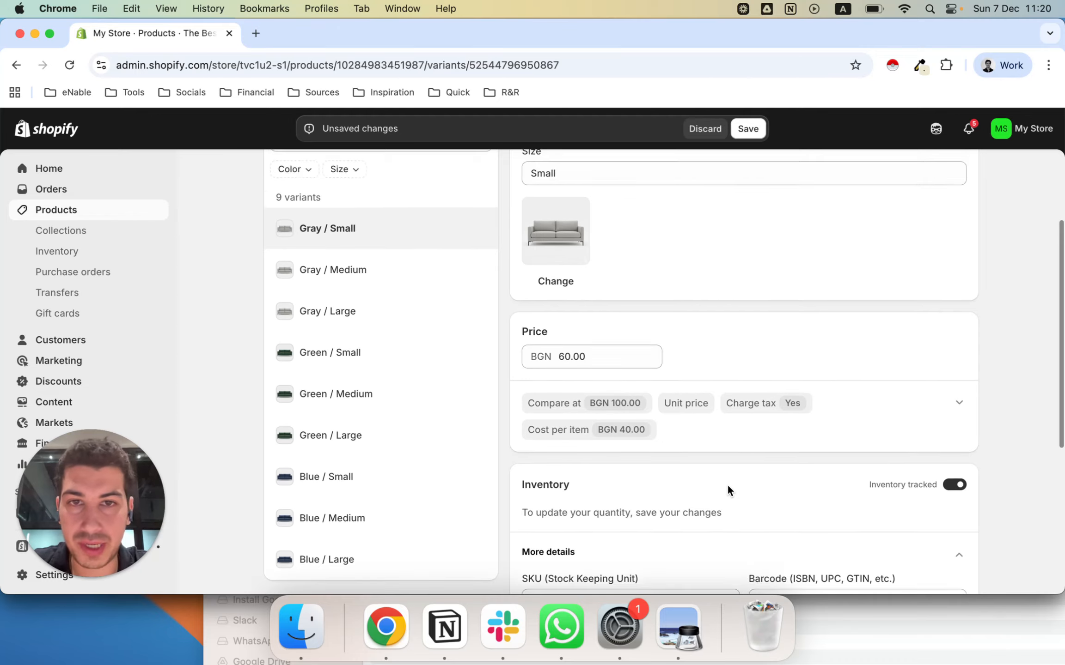
click(687, 288)
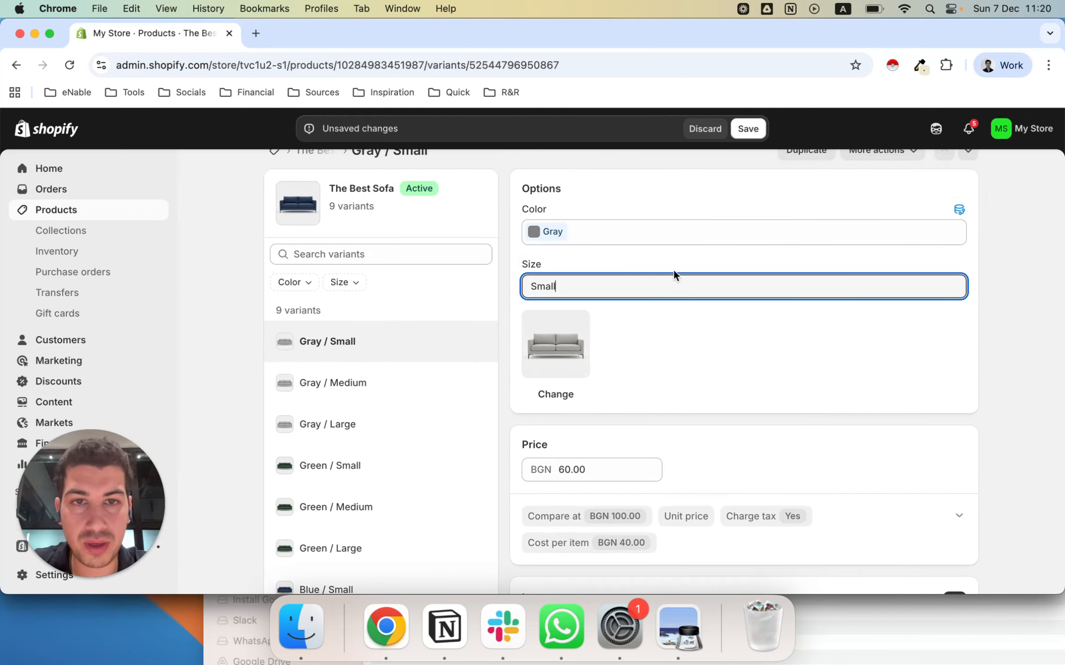
click(673, 268)
click(405, 371)
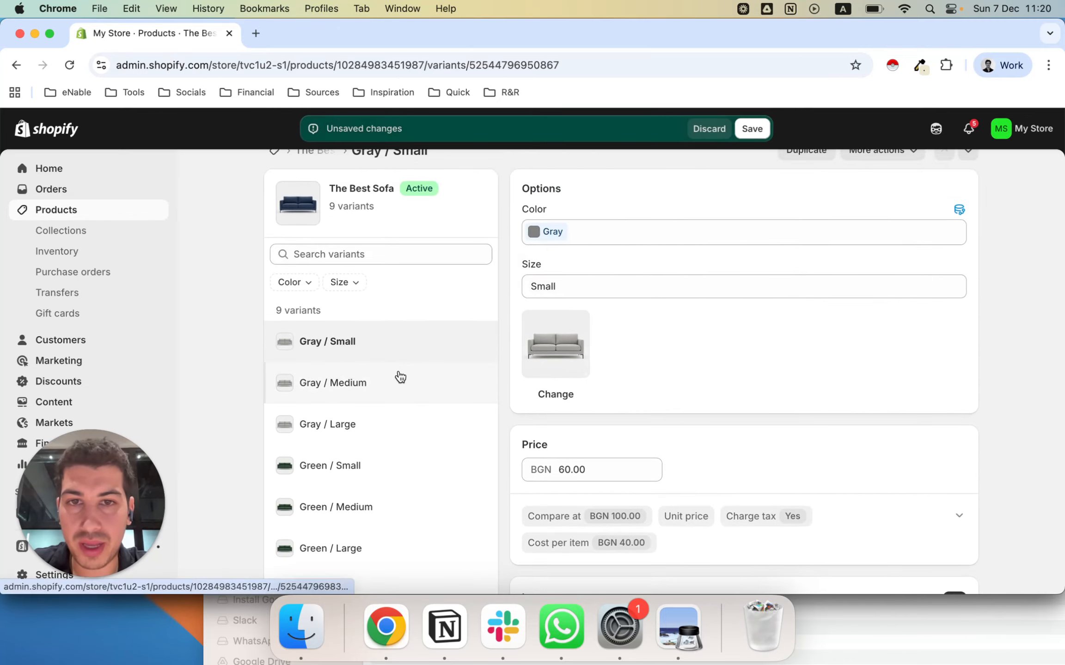
click(748, 129)
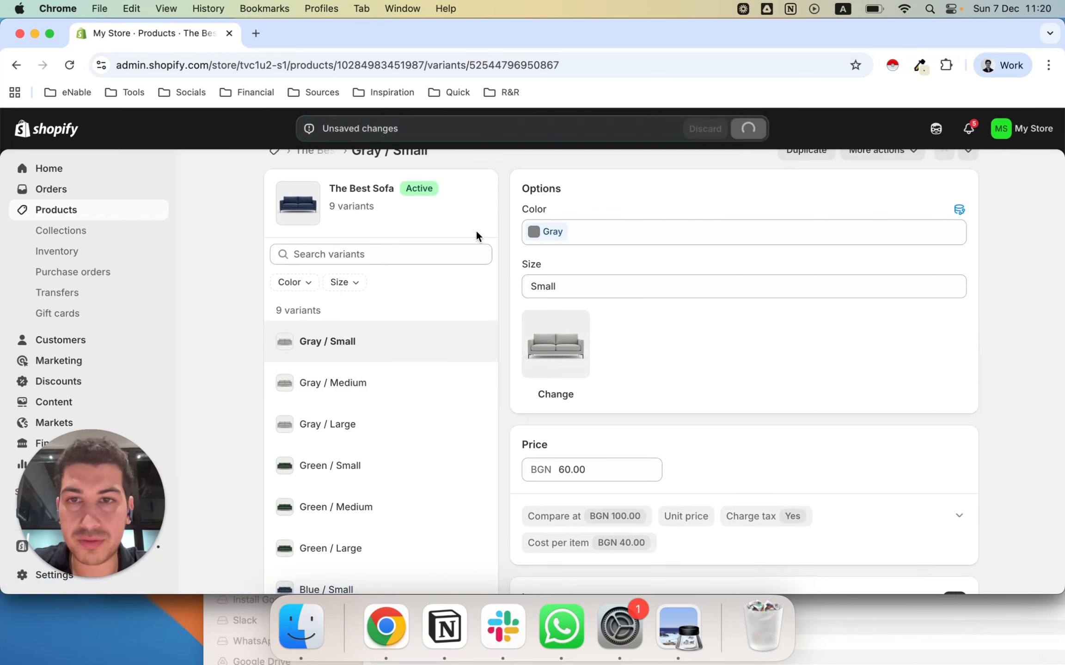
click(331, 386)
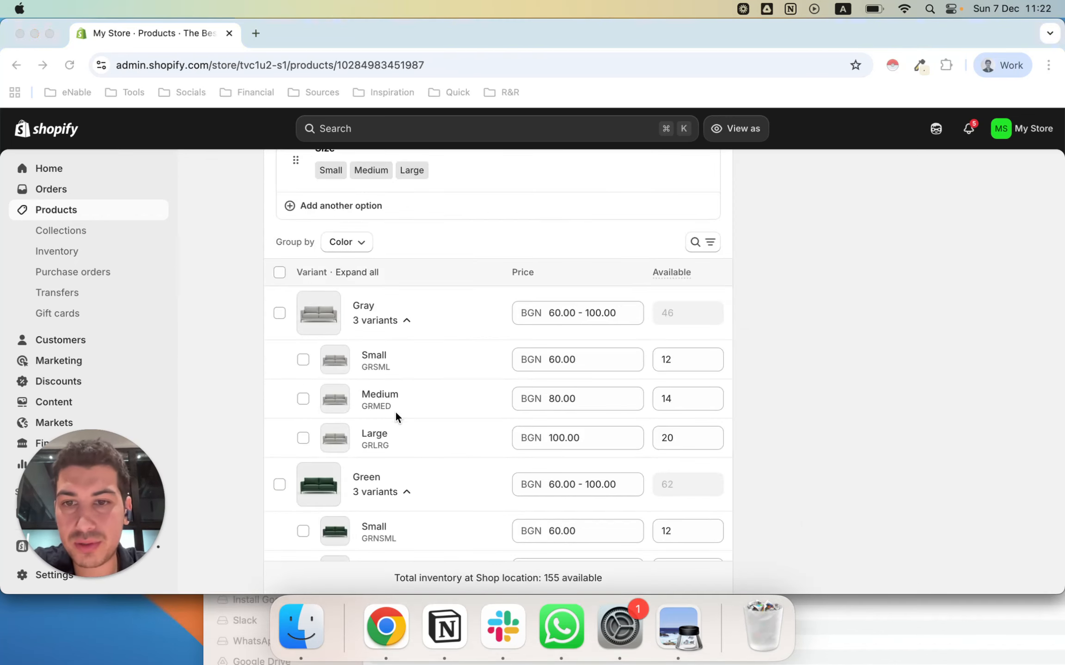
Open the Gray value of the product's Color option for editing and set its label to Metallic Gray.
scroll(387, 370, down, 2)
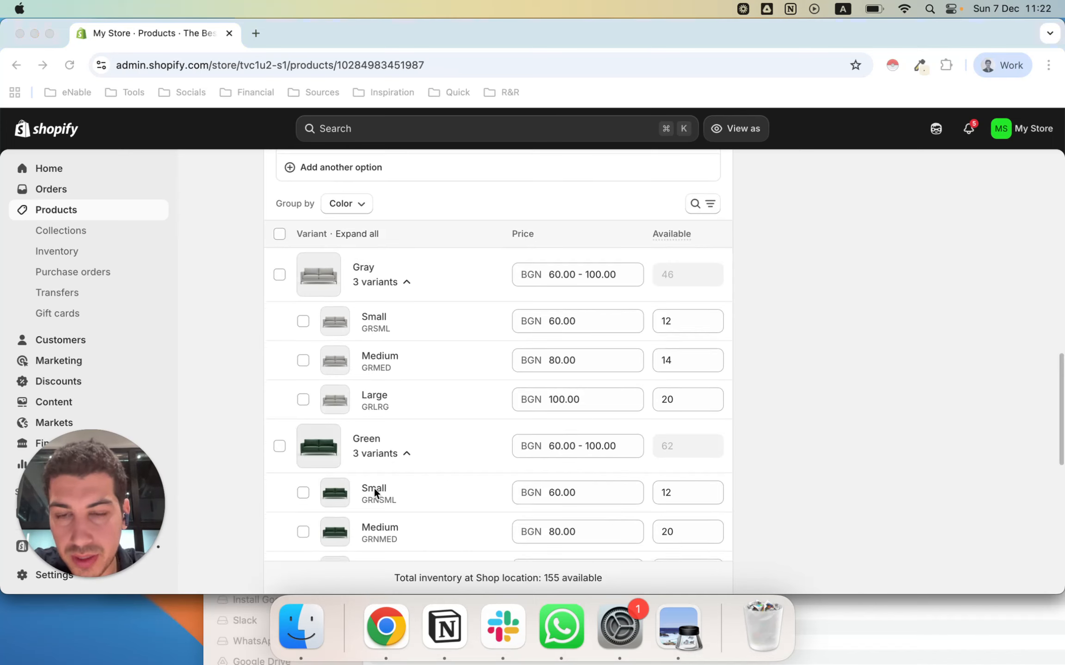
scroll(373, 489, down, 2)
scroll(397, 520, up, 10)
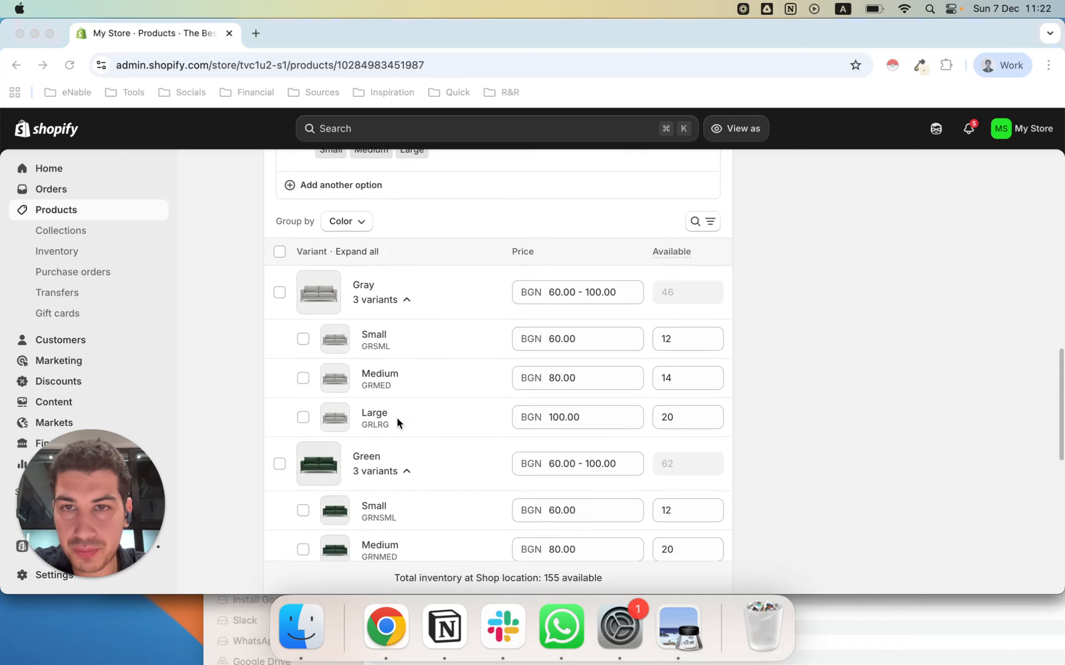
scroll(397, 393, up, 1)
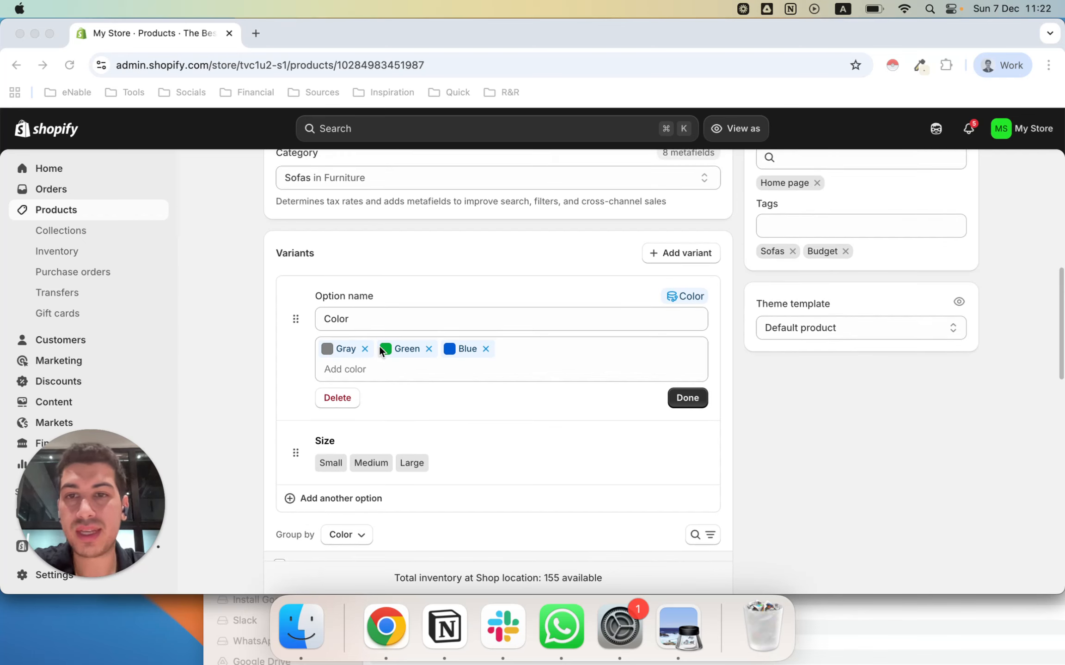
click(344, 356)
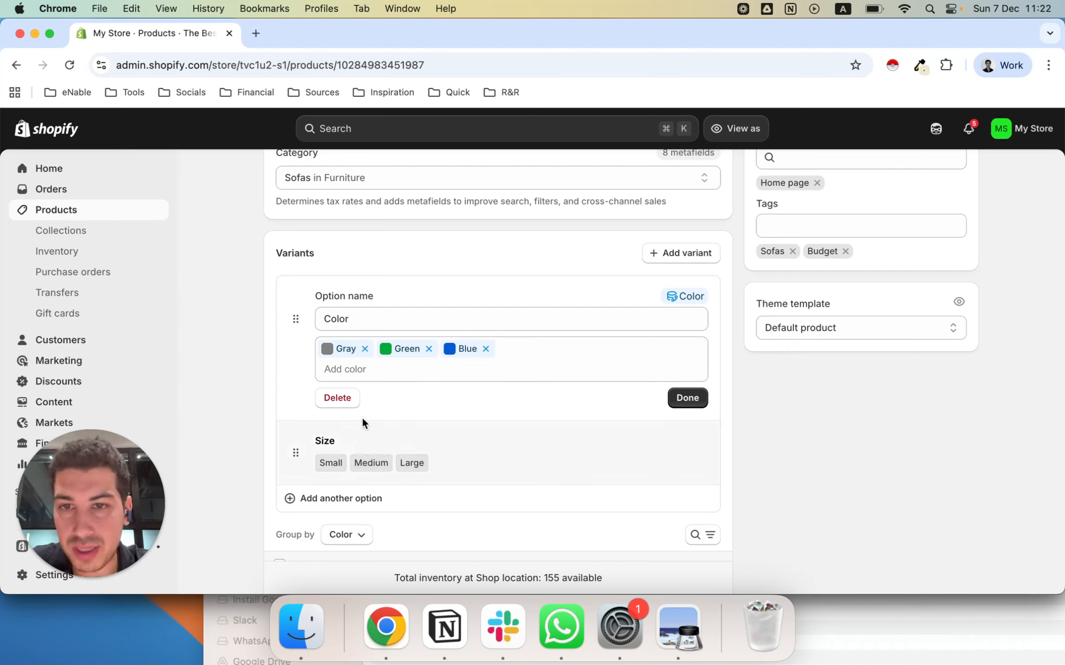
click(346, 351)
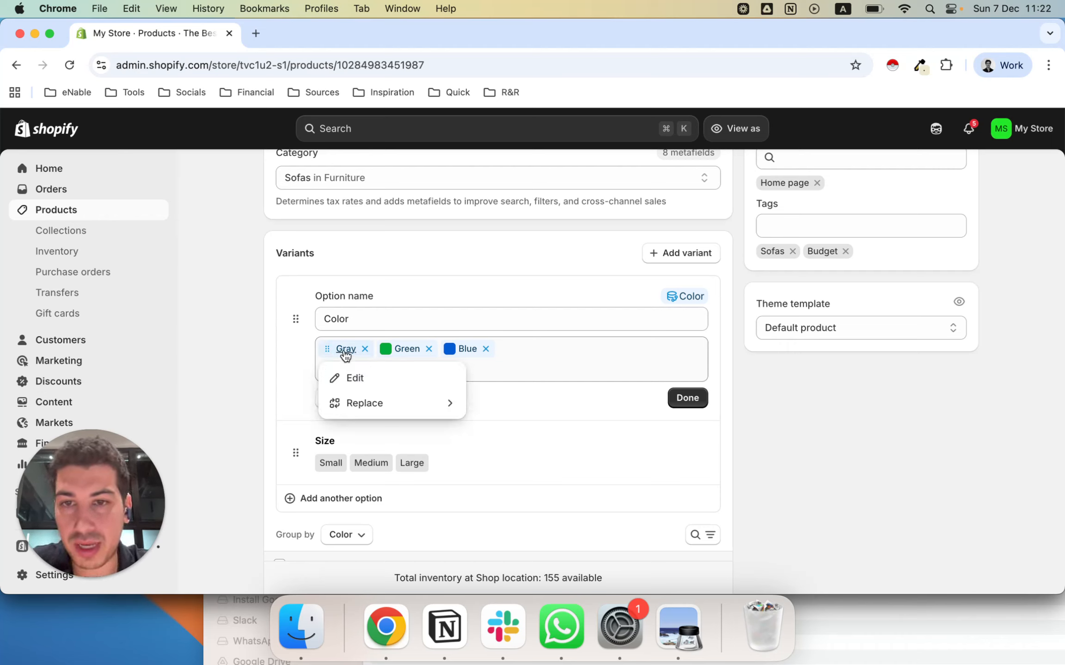
click(354, 379)
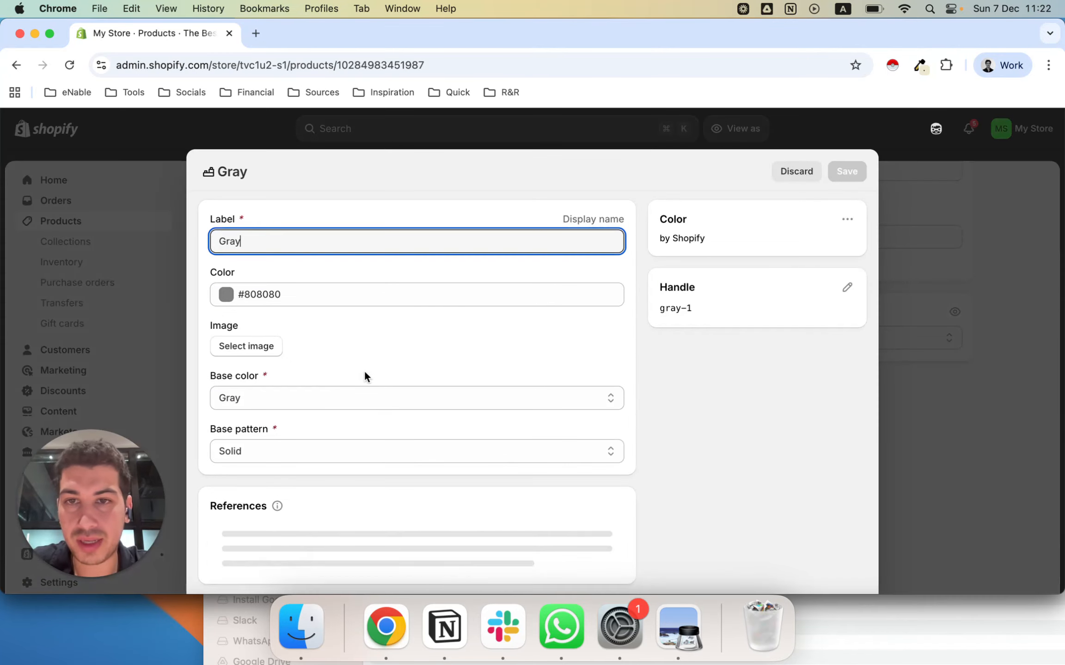
double_click(297, 241)
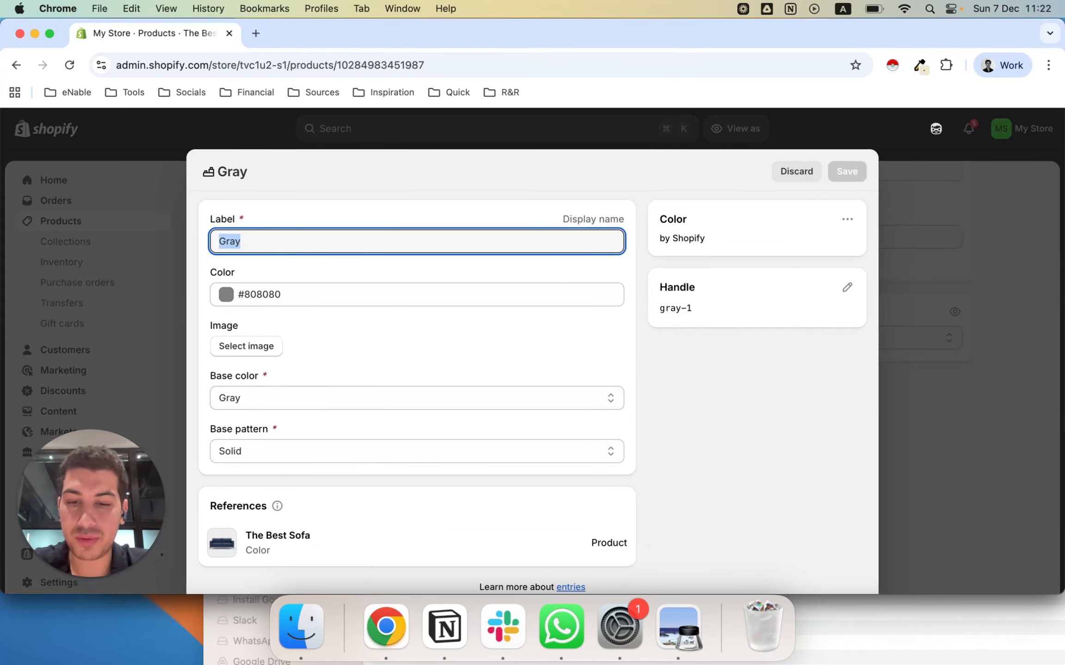
text(Metallic Gray)
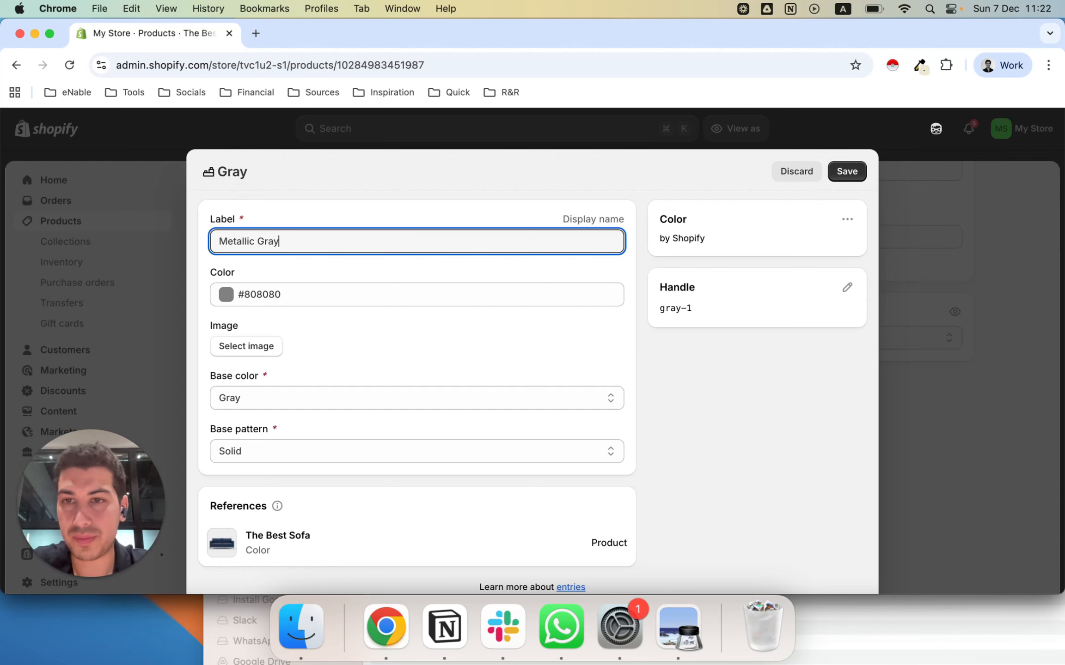
Assign the SofaGray image to the Metallic Gray color entry and save the entry.
click(330, 328)
click(258, 355)
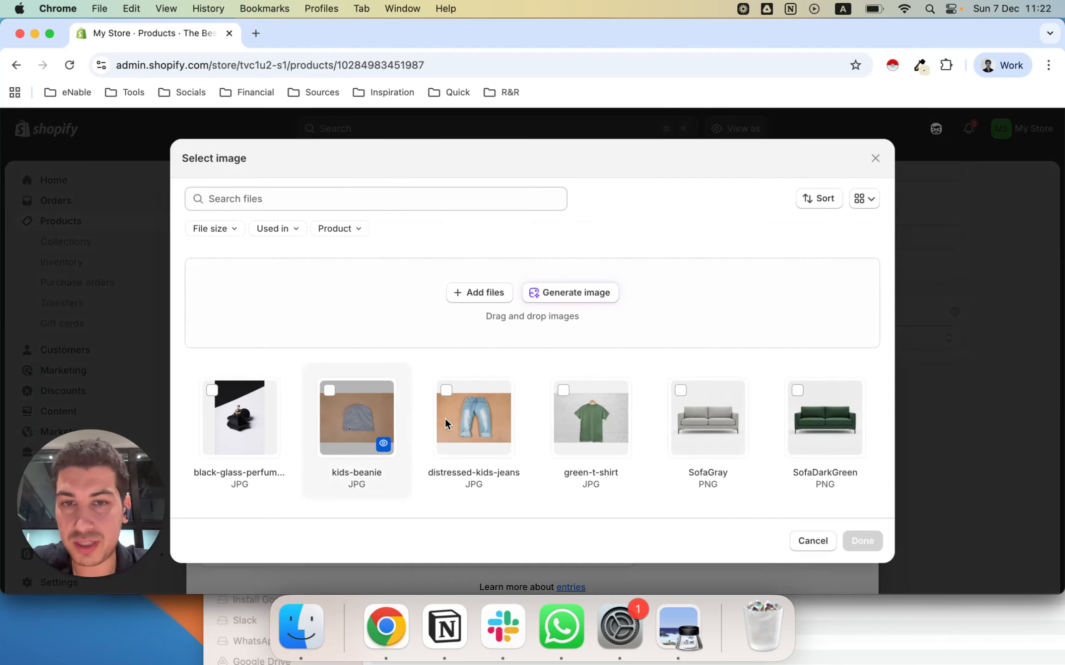
click(689, 409)
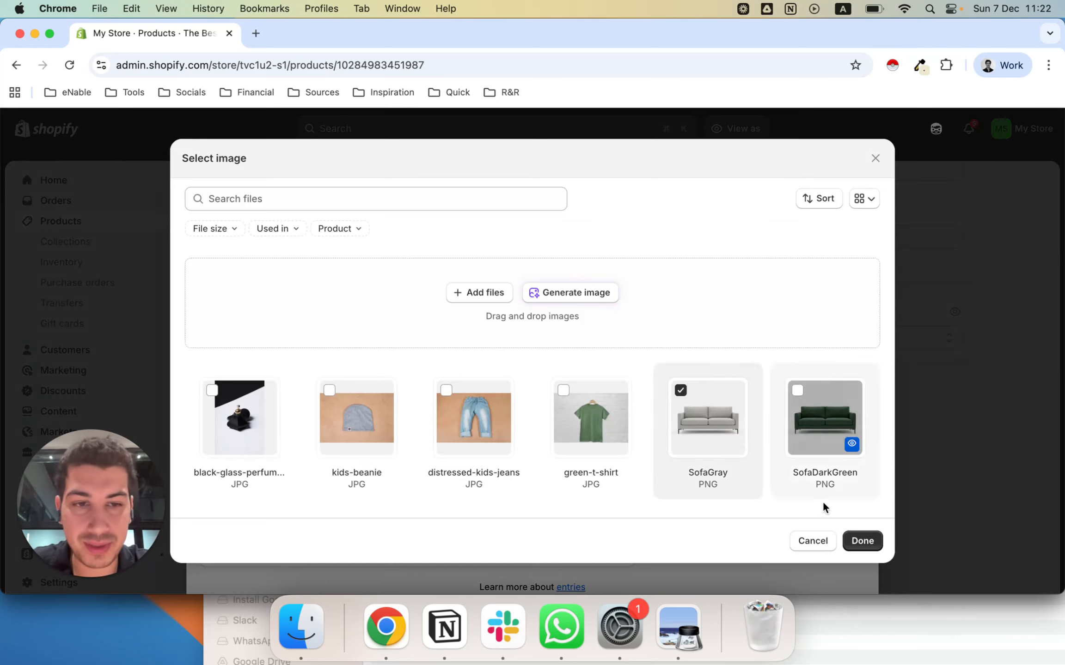
click(861, 541)
scroll(381, 378, down, 2)
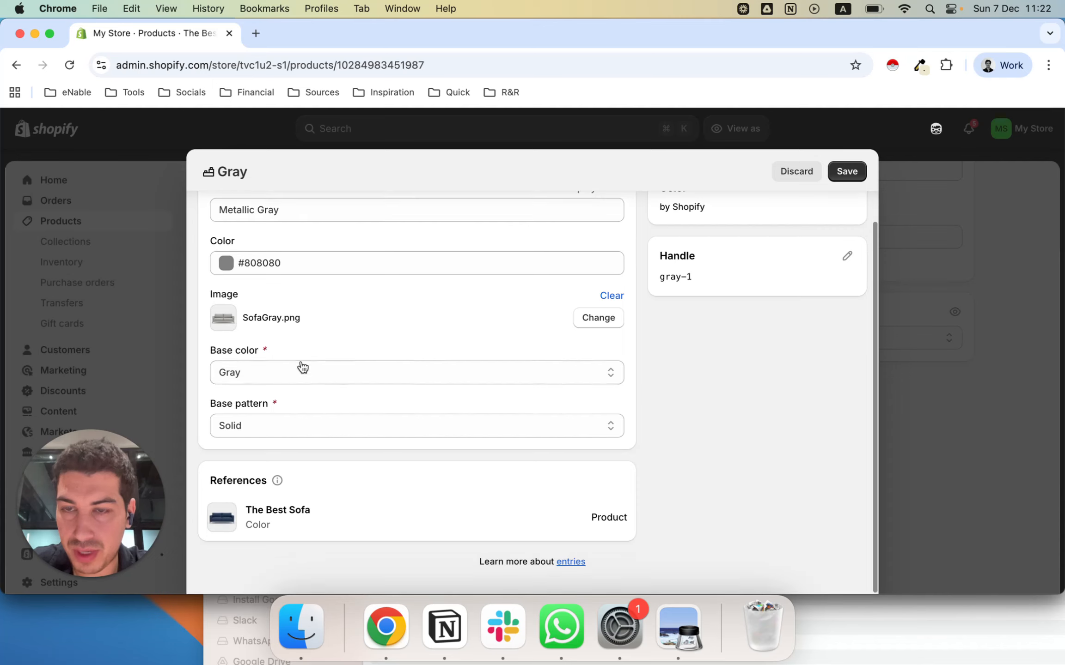
scroll(311, 412, up, 1)
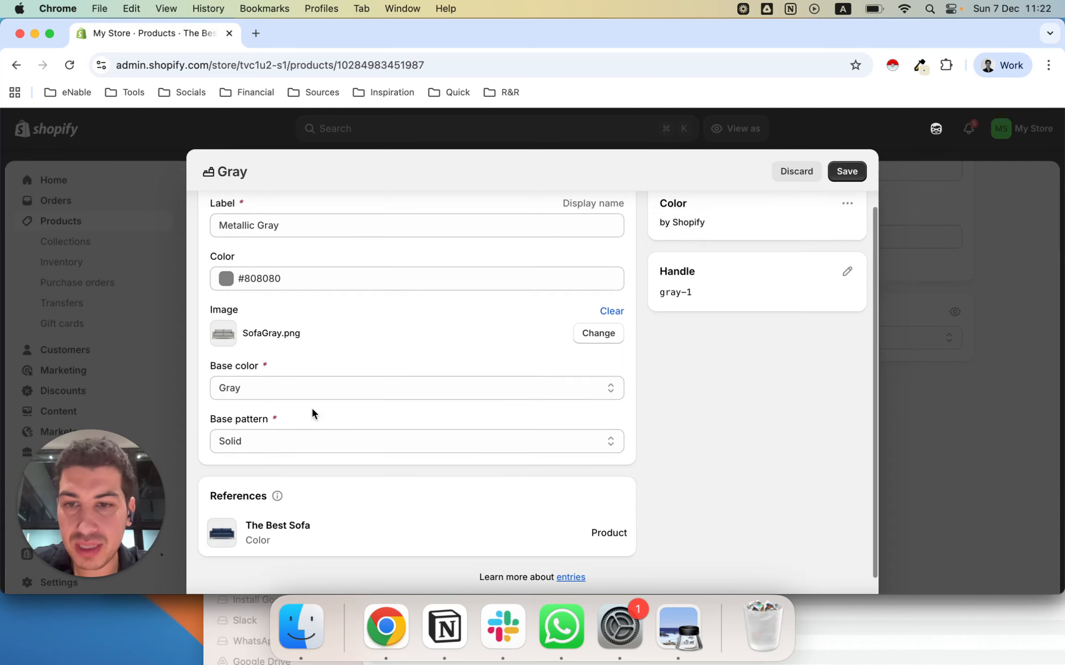
scroll(311, 412, down, 1)
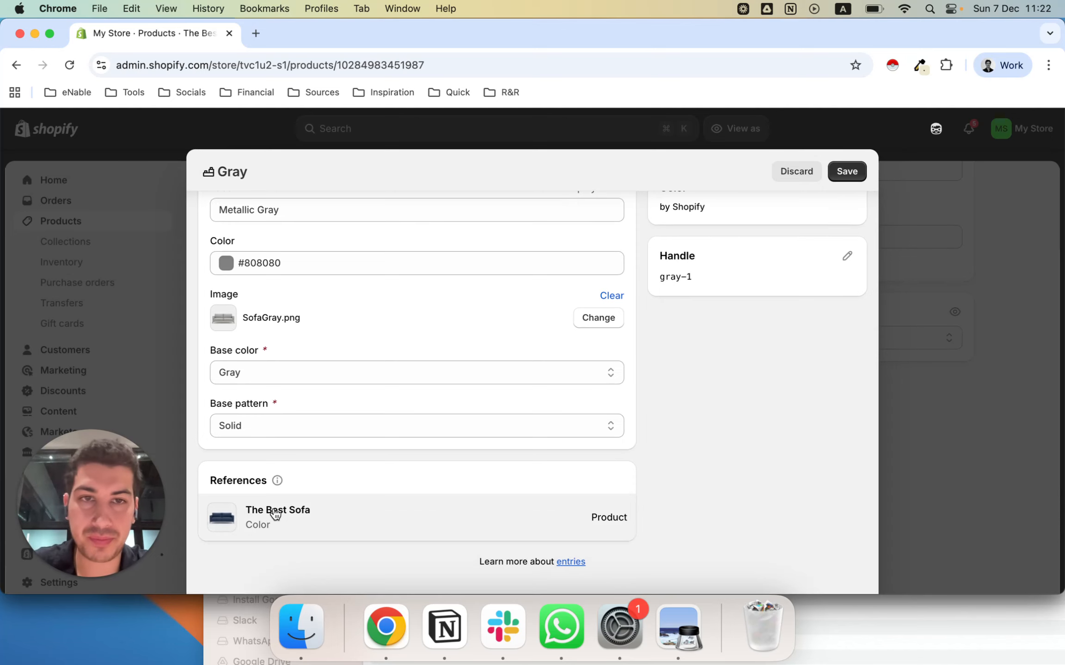
scroll(530, 366, up, 2)
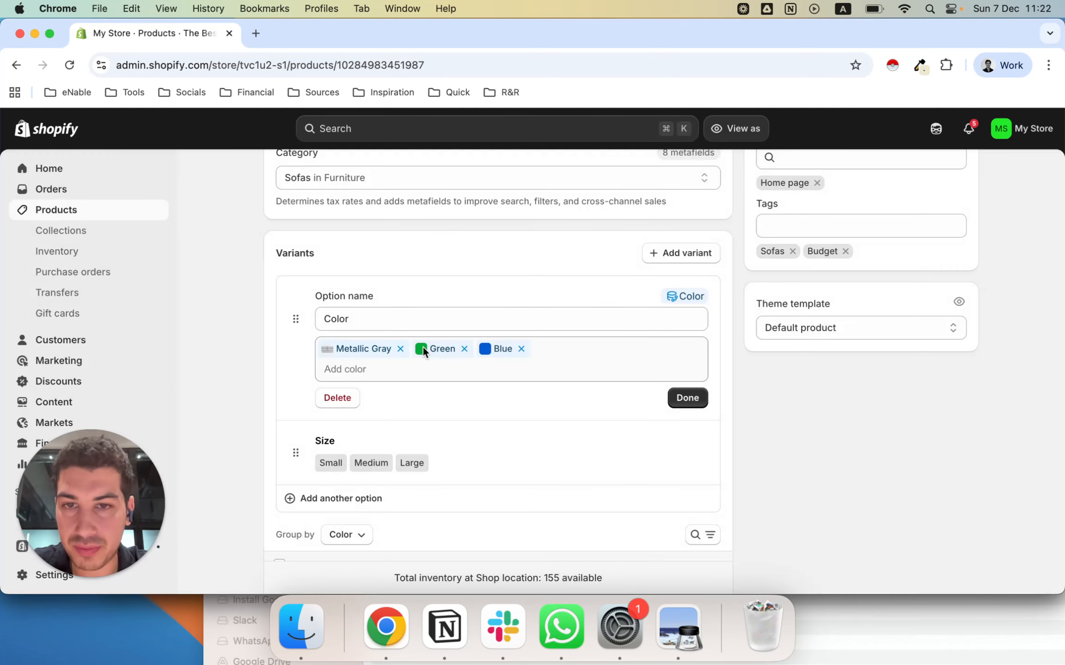
Open the Green color value for editing and set its label to Forest Green.
click(441, 350)
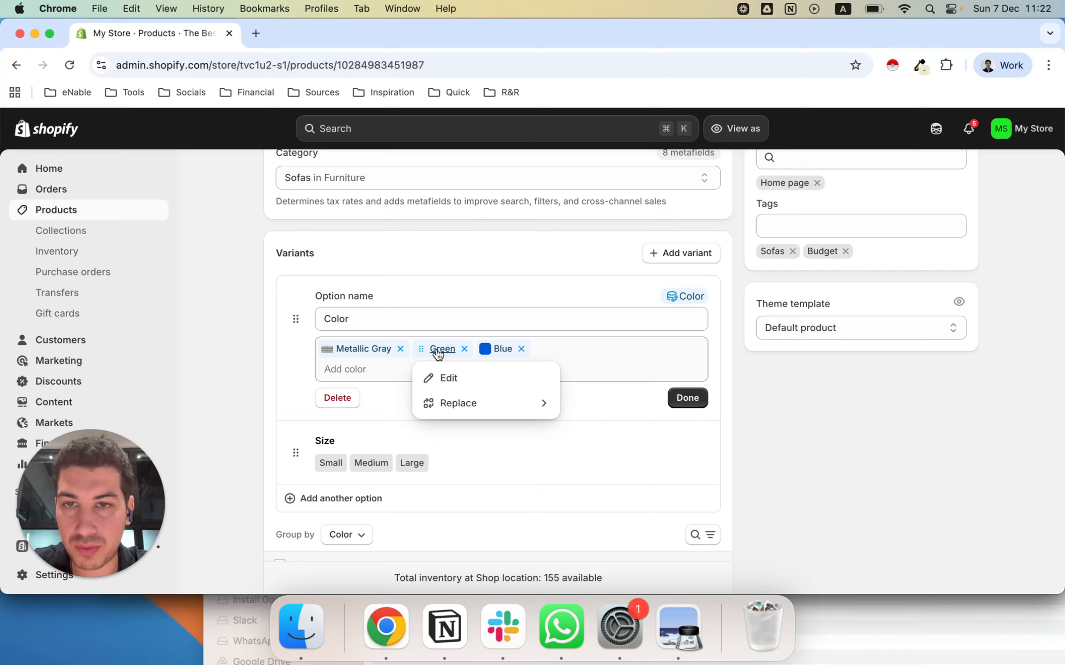
click(461, 387)
key(super+a)
text(G)
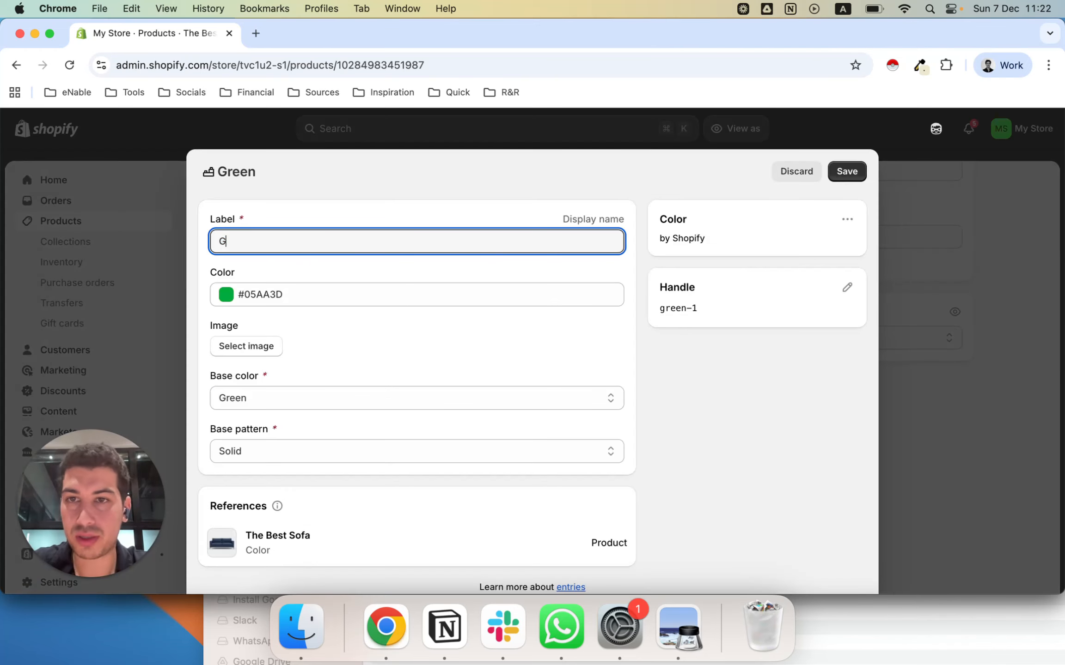
key(BackSpace)
text(Forest Green)
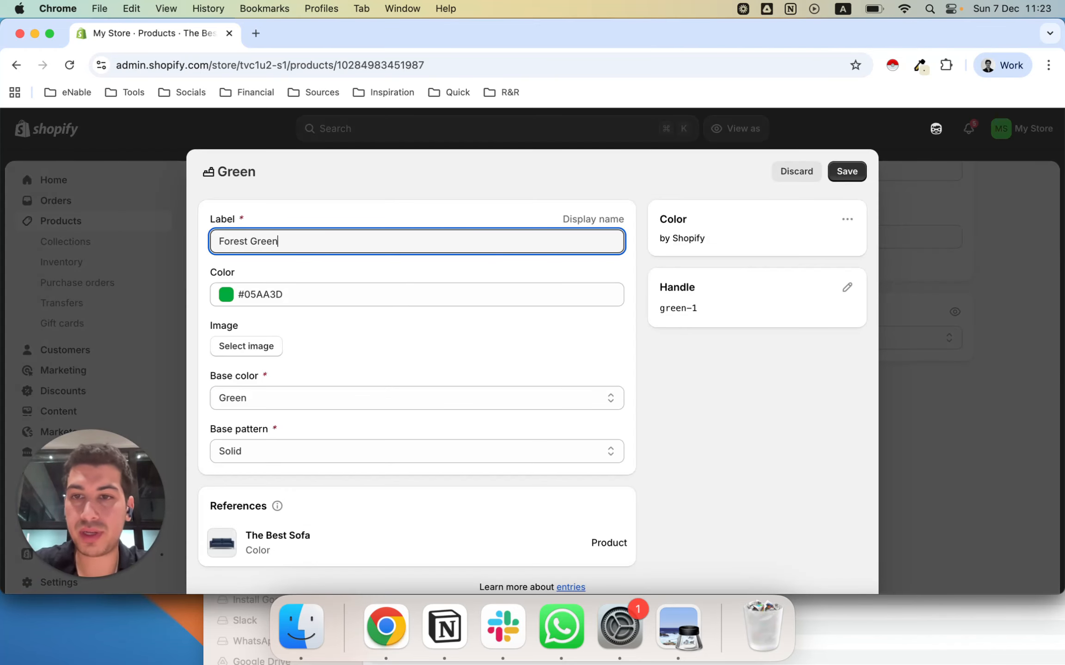
Assign the SofaDarkGreen image to the Forest Green color entry.
click(254, 346)
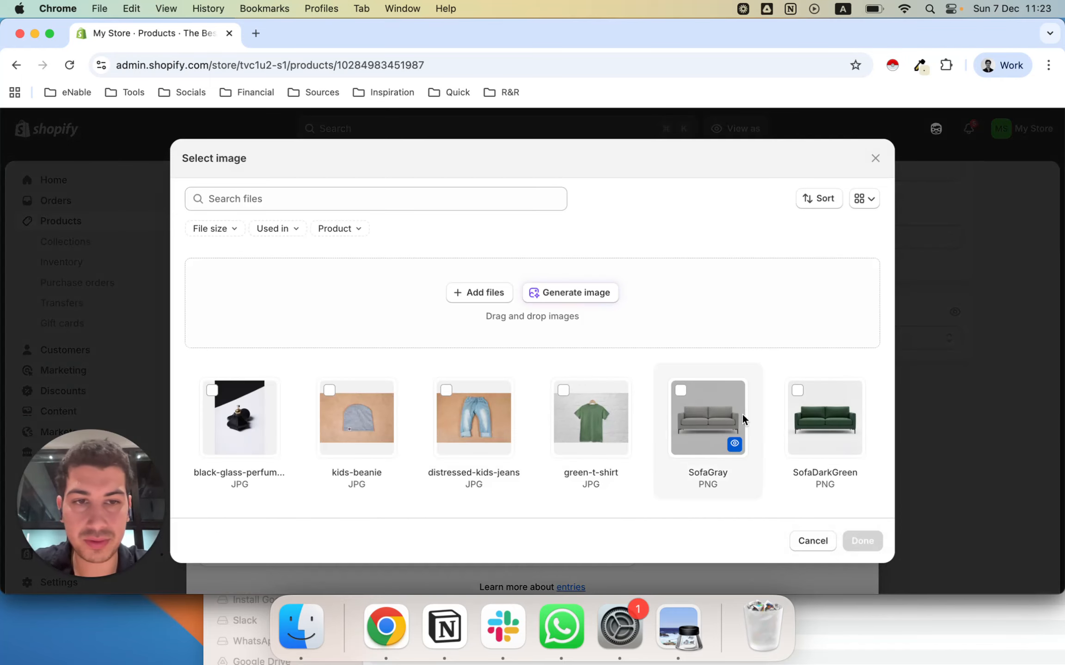
click(803, 413)
click(862, 540)
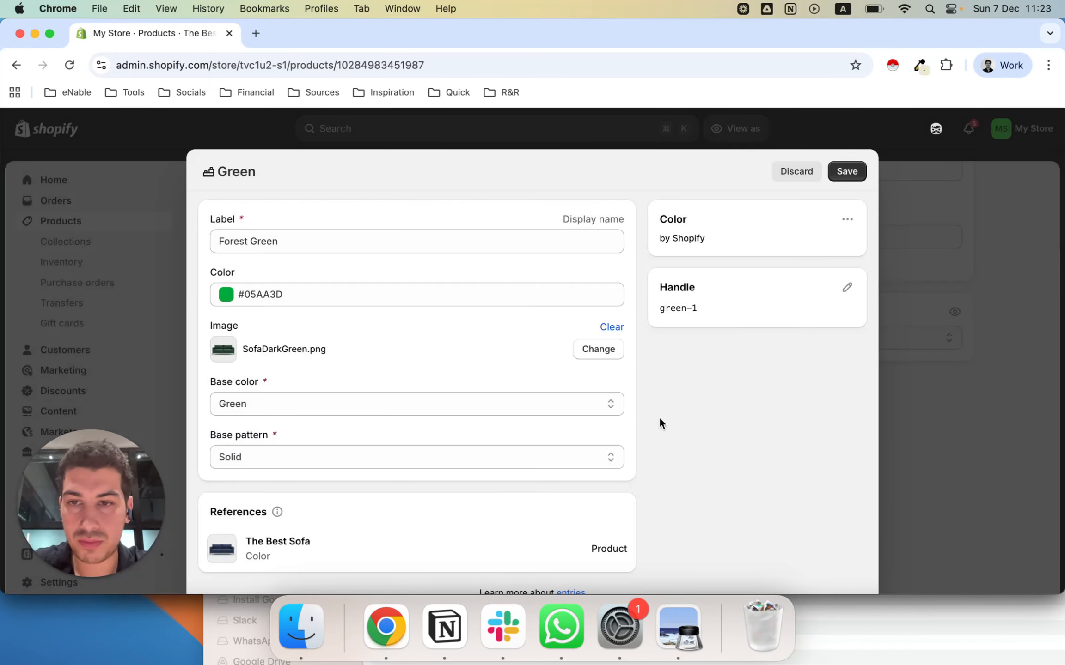
Save the Forest Green entry and set the label of the Blue color value to Navy Blue.
click(839, 178)
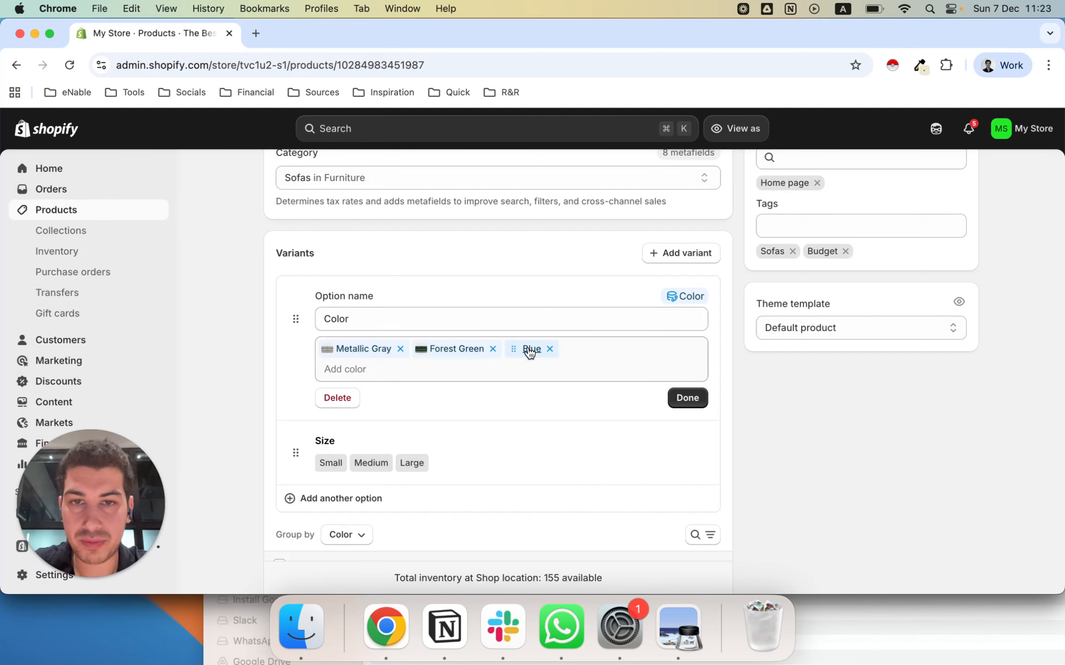
click(529, 353)
click(543, 379)
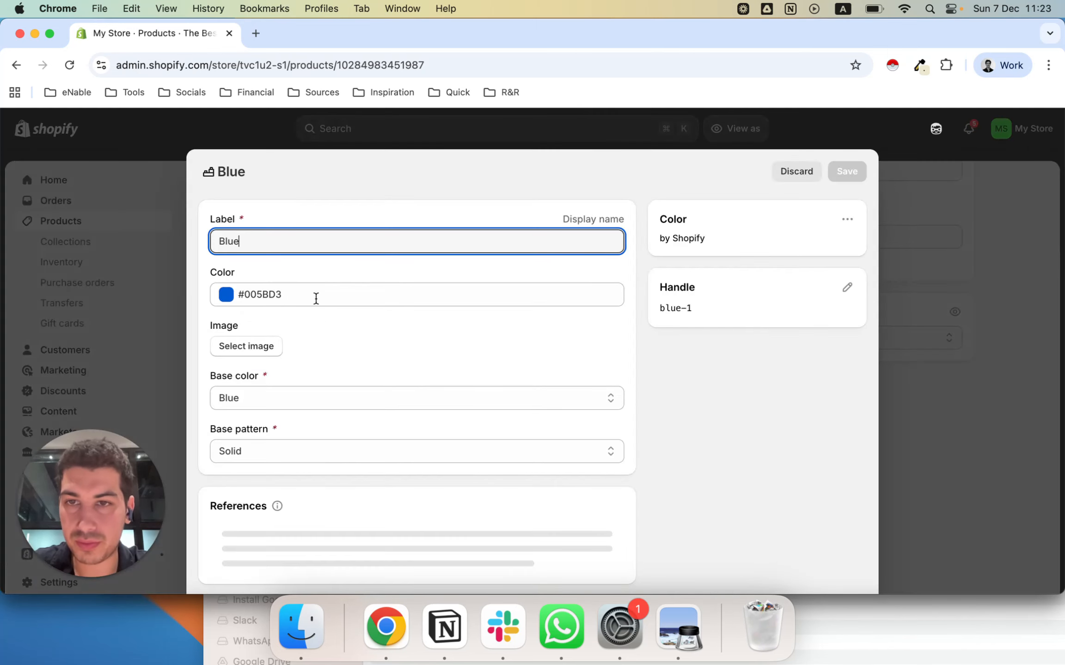
double_click(294, 244)
text(Navy)
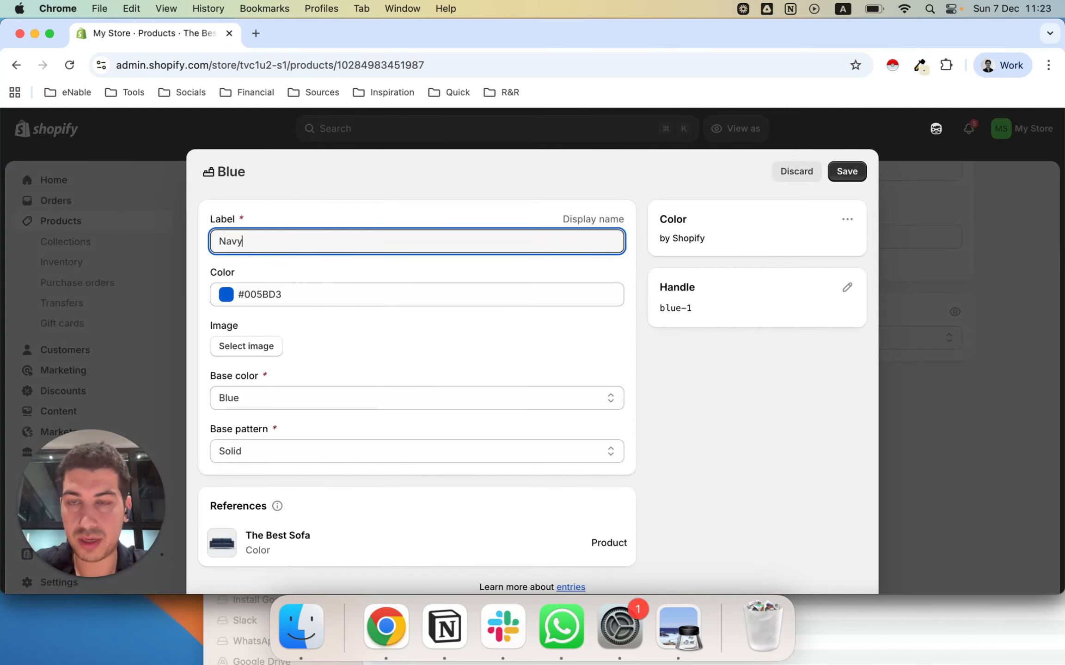
text( Blue)
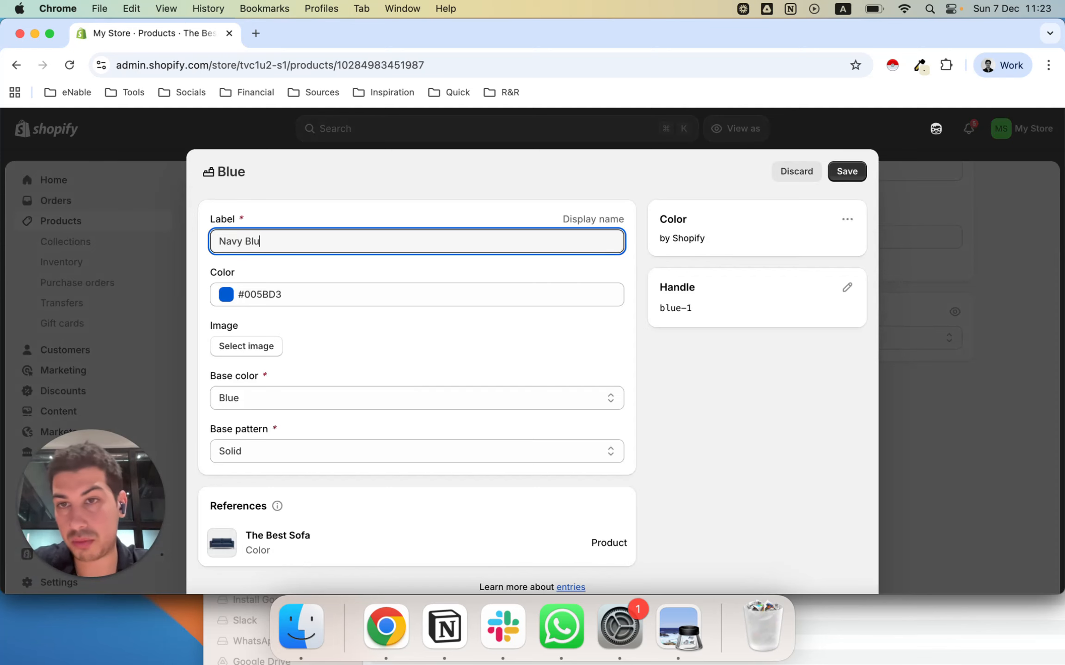
Assign the SofaDarkBlue image to the Navy Blue color entry, save it and finish editing the Color option.
click(257, 346)
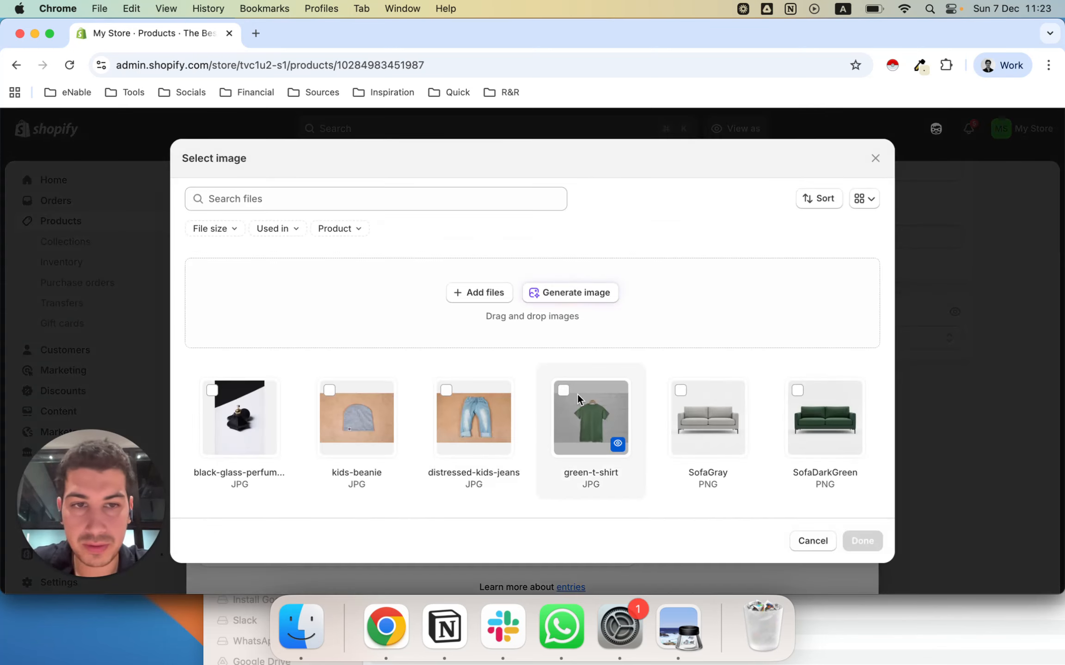
scroll(573, 392, down, 5)
click(243, 320)
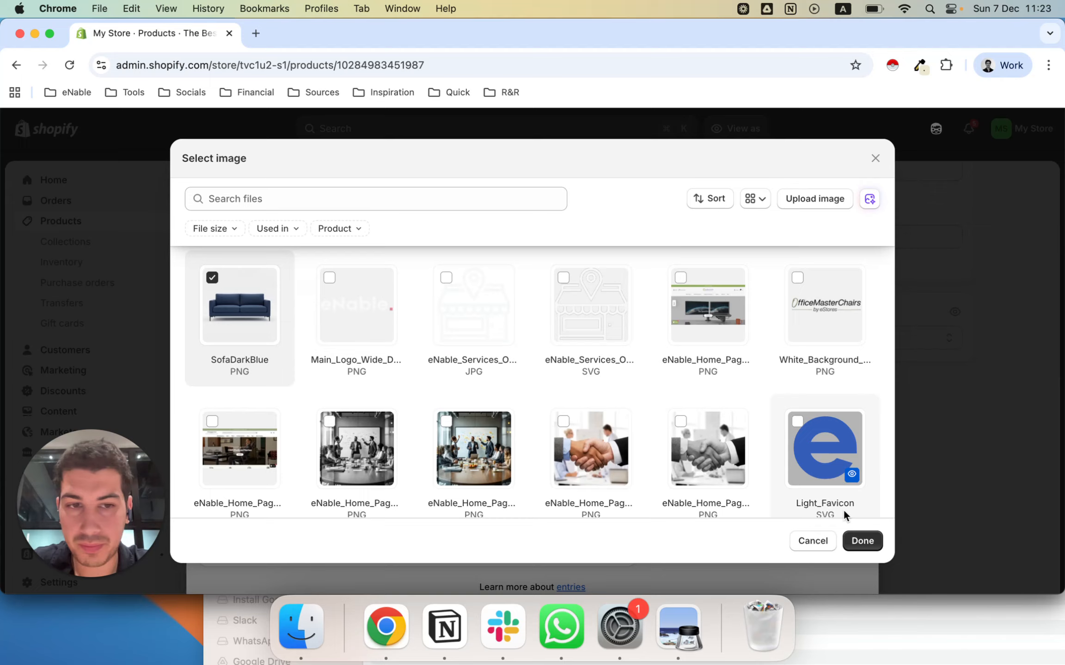
click(862, 541)
scroll(452, 379, down, 1)
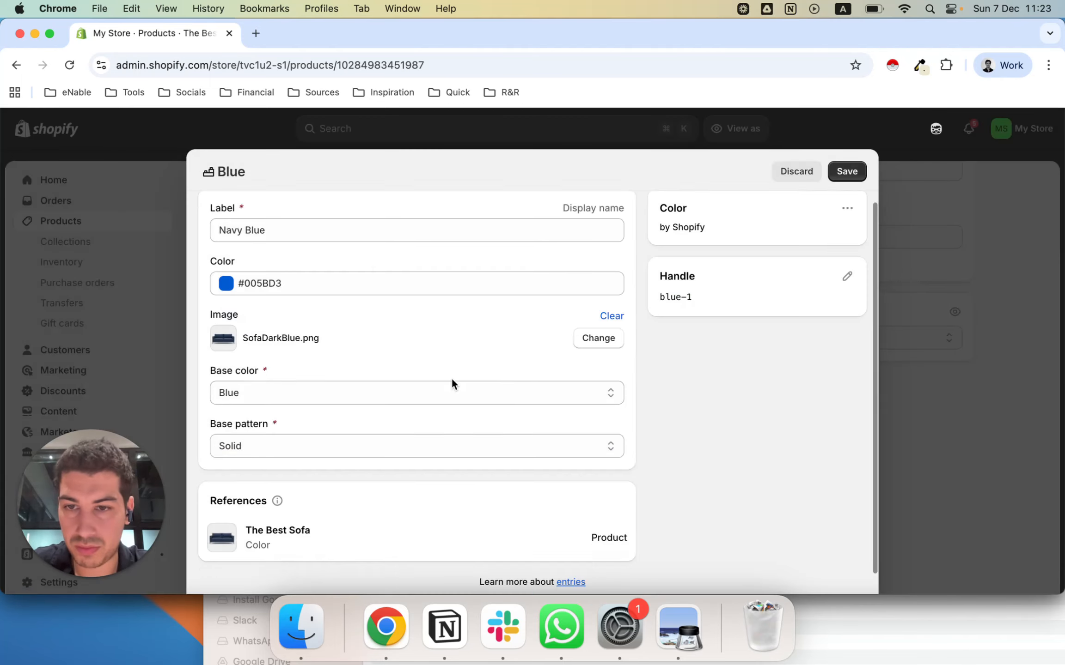
scroll(452, 379, up, 1)
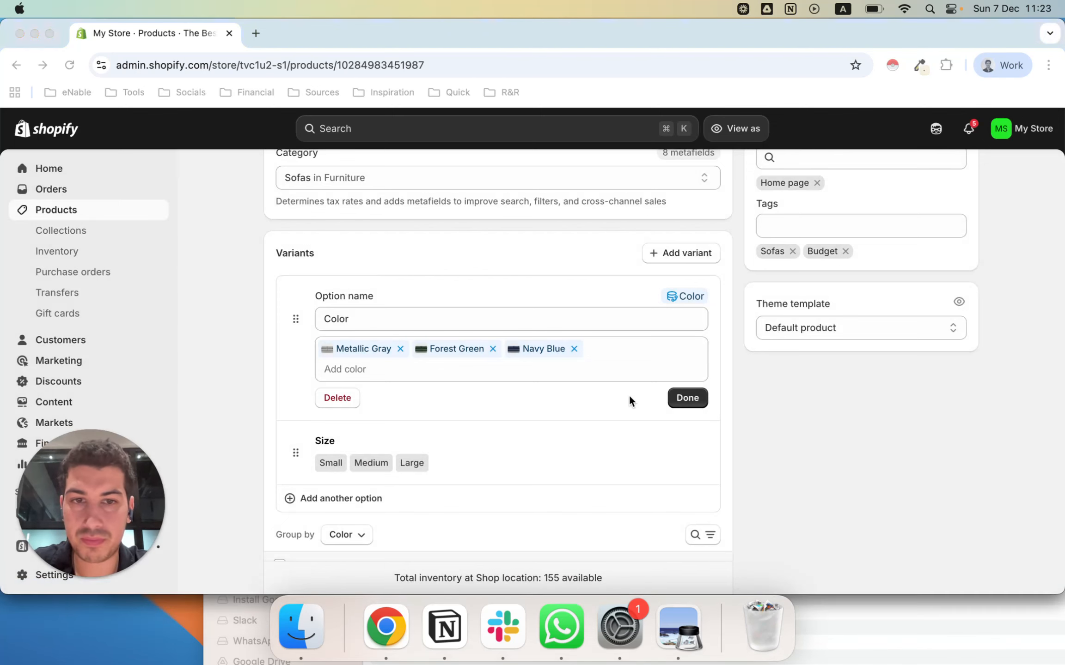
click(688, 398)
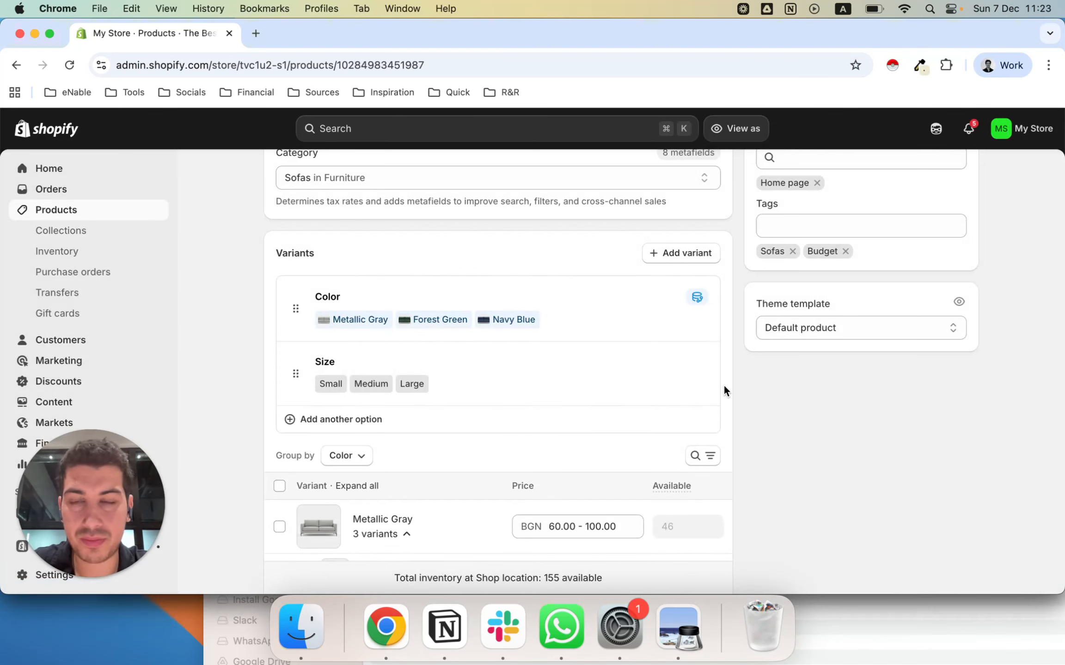
Open The Best Sofa's live storefront page and view its Forest Green and Navy Blue variants.
scroll(724, 386, up, 10)
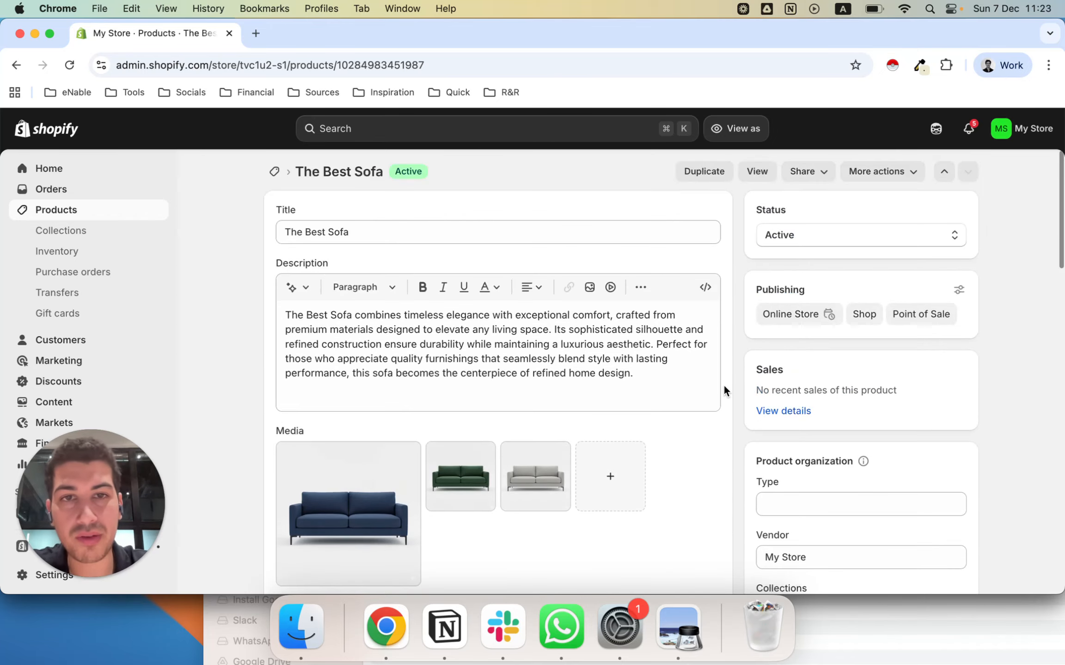
click(756, 172)
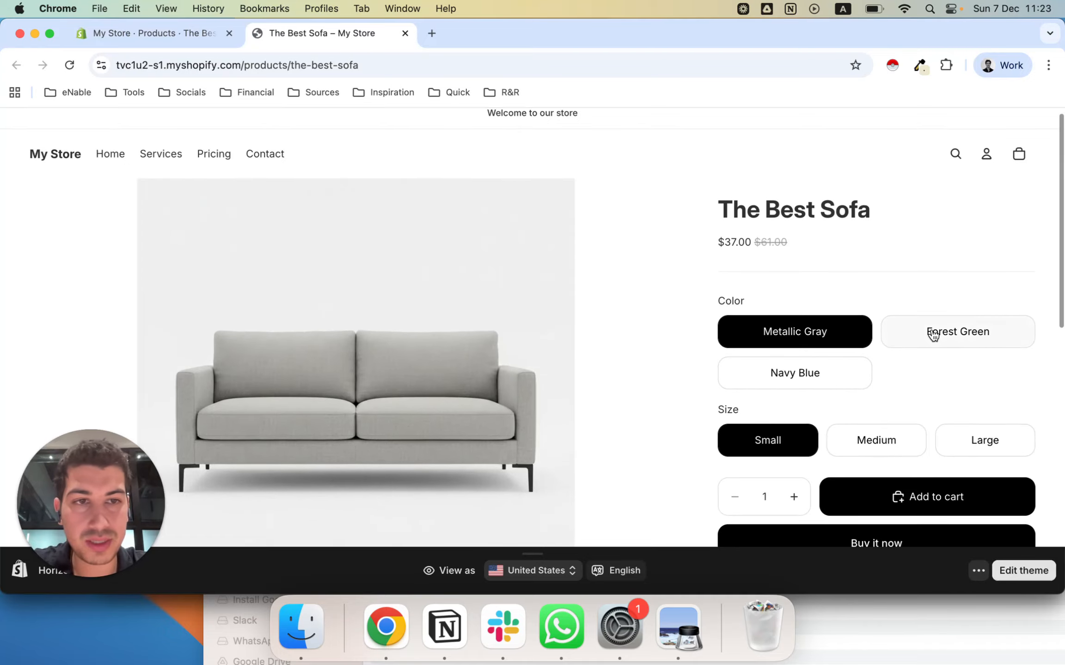
click(947, 335)
click(850, 374)
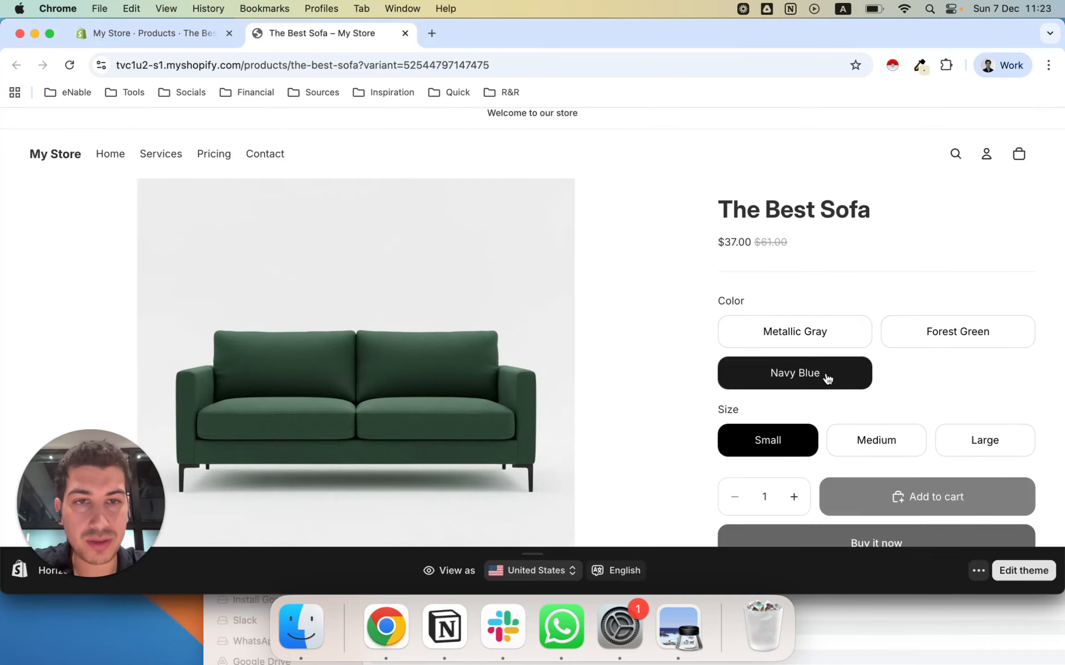
scroll(785, 383, down, 1)
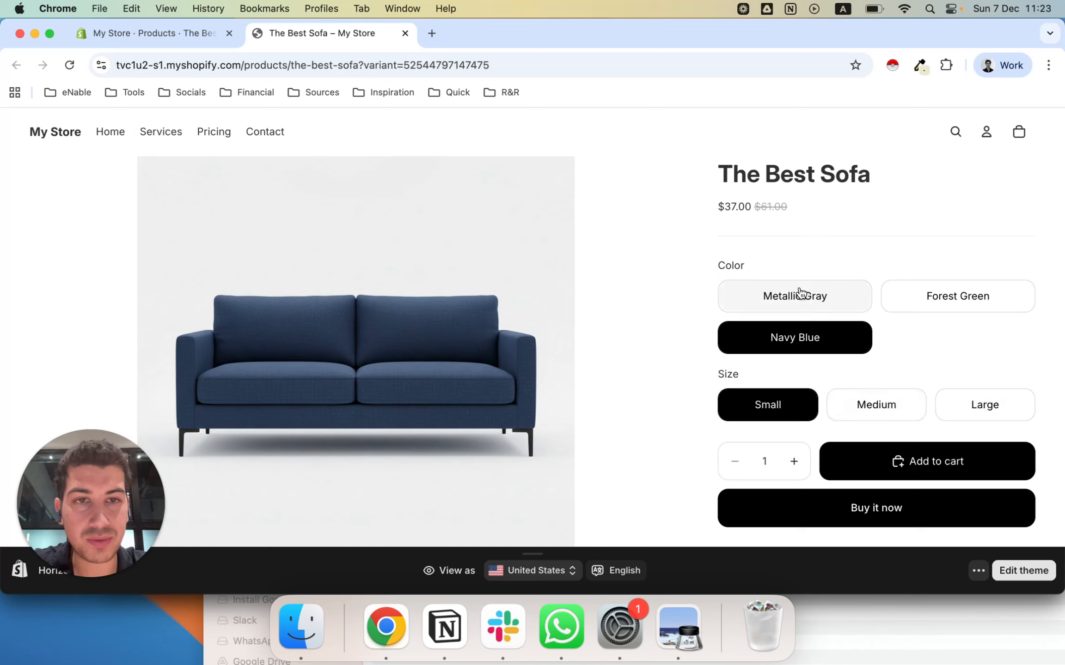
Cycle through Metallic Gray, Forest Green and Navy Blue on the storefront page to compare each color's product image.
click(791, 303)
click(907, 303)
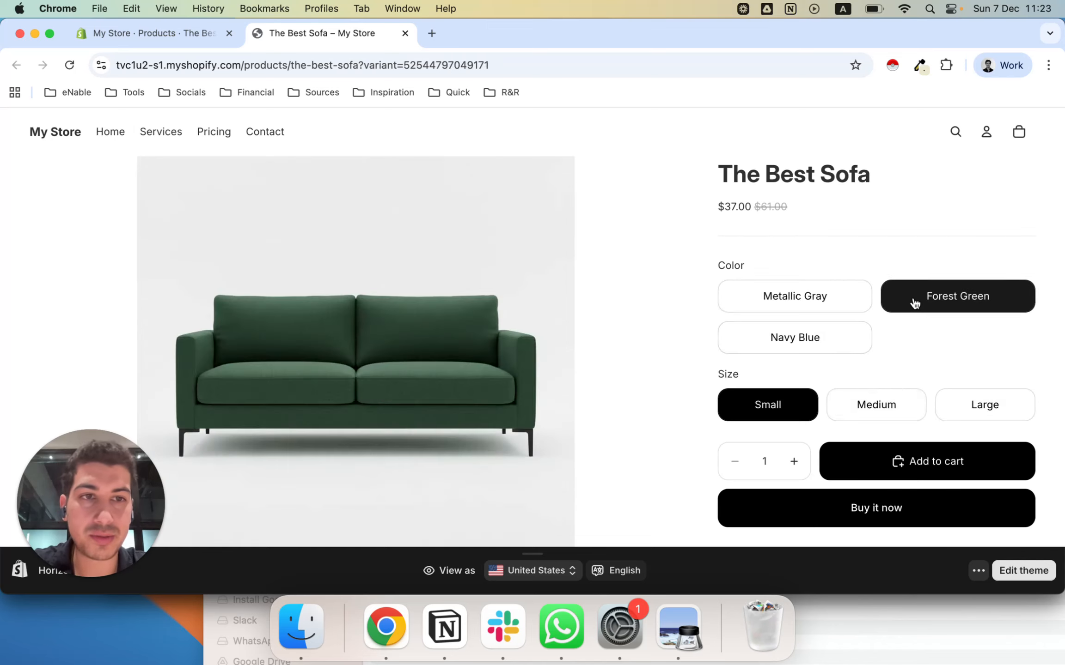
click(826, 342)
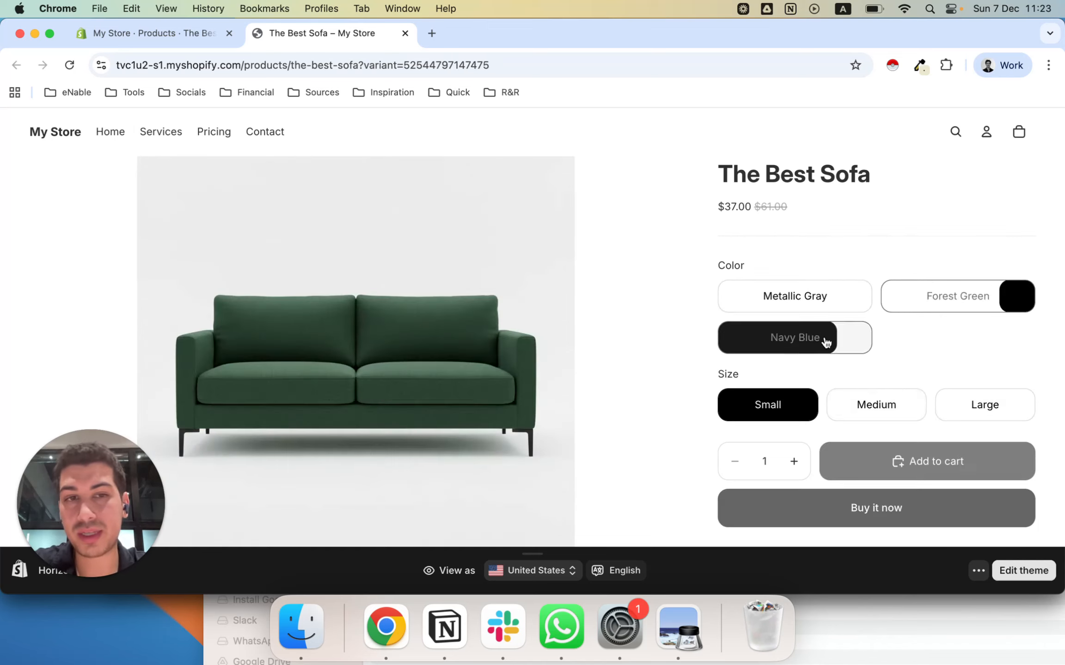
click(795, 305)
click(919, 297)
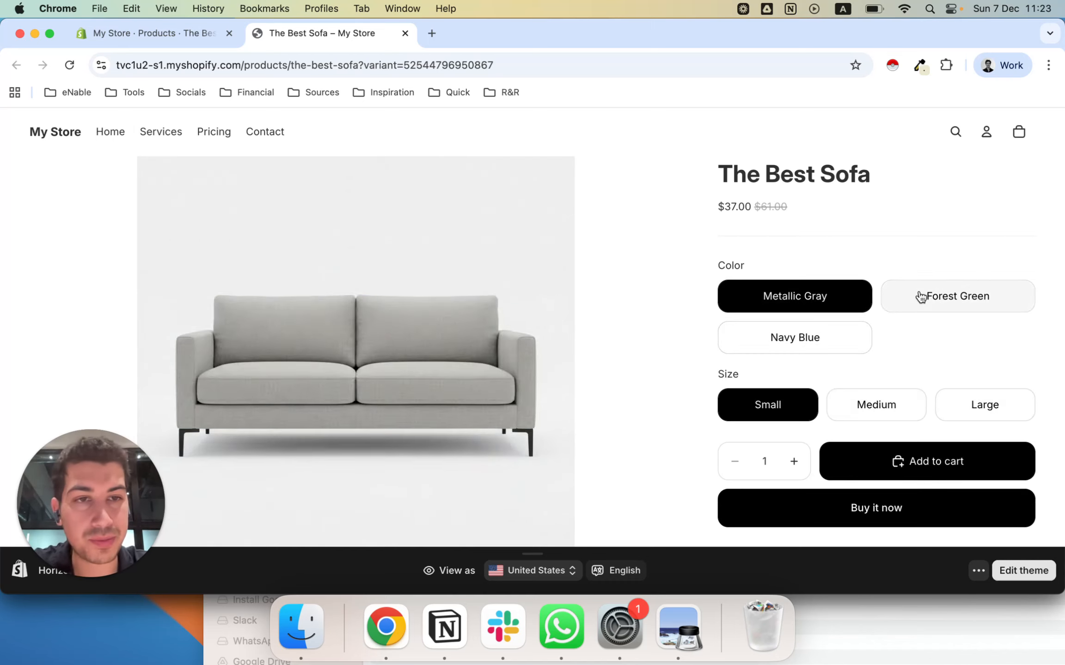
click(836, 341)
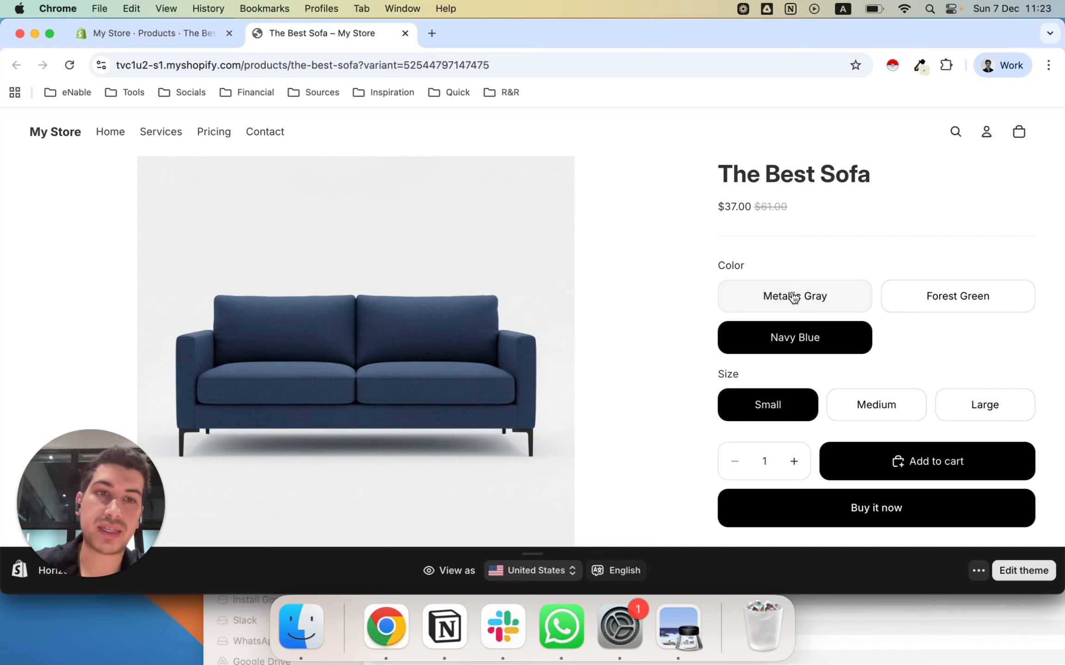
click(794, 298)
click(941, 297)
click(834, 339)
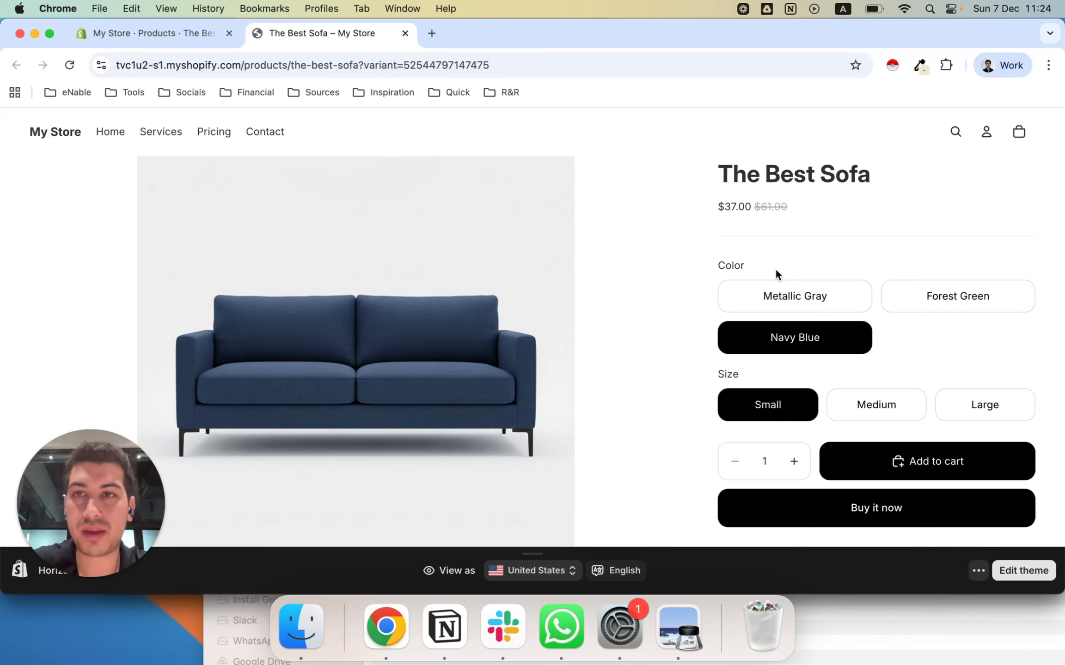
Return to The Best Sofa's product page in the Shopify admin and review its media, category and variant options.
key(ctrl+shift+Tab)
scroll(608, 388, down, 3)
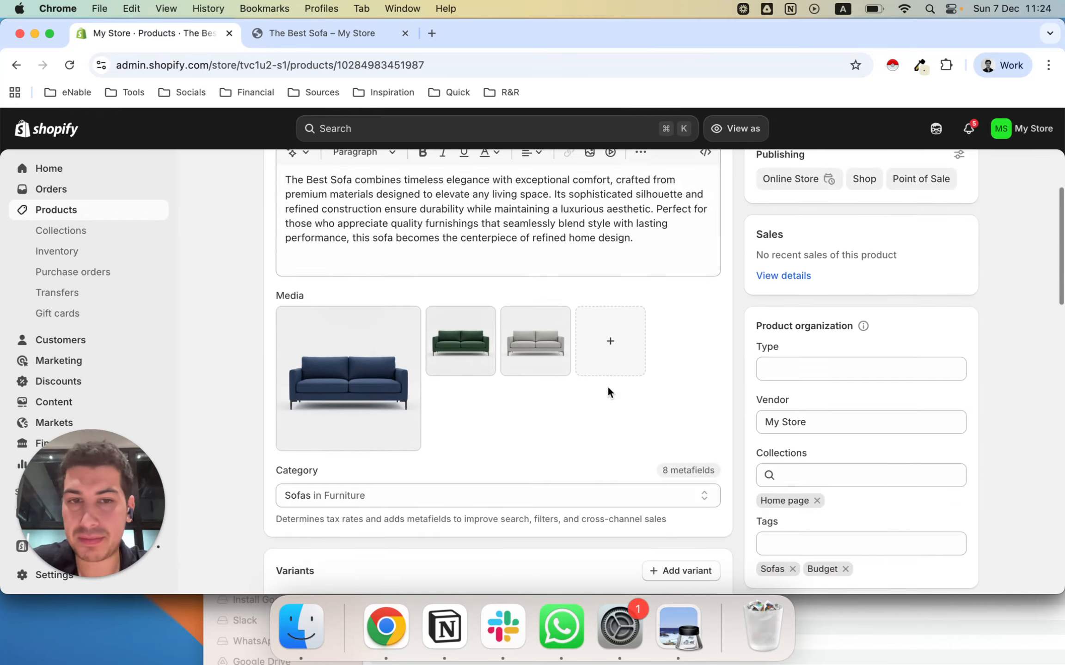
scroll(607, 391, down, 5)
scroll(608, 391, up, 3)
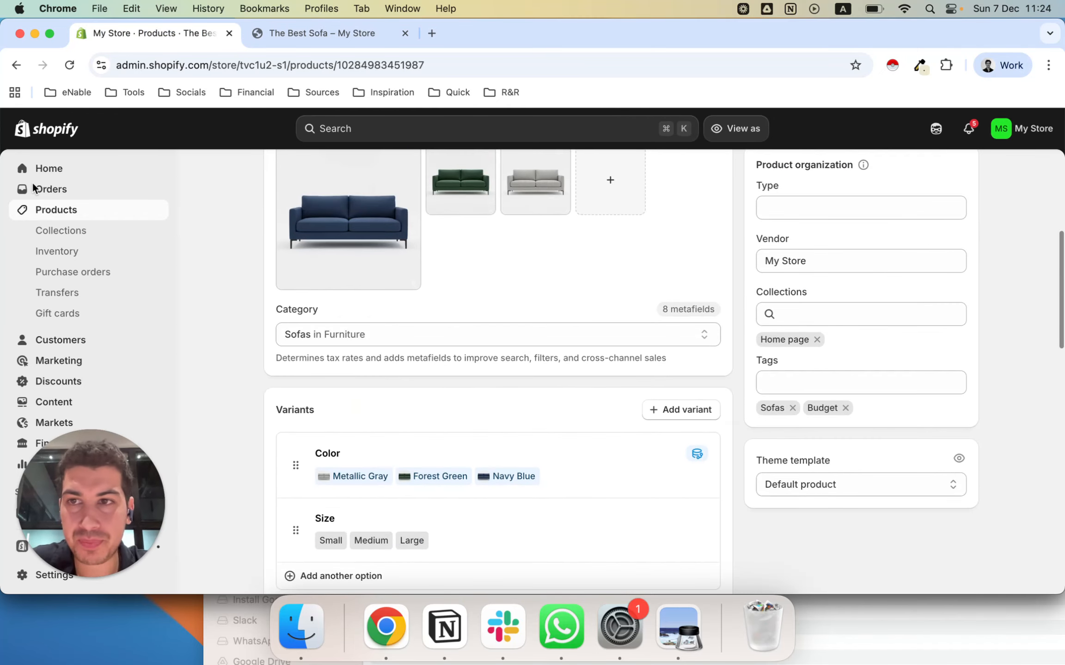
scroll(427, 335, up, 5)
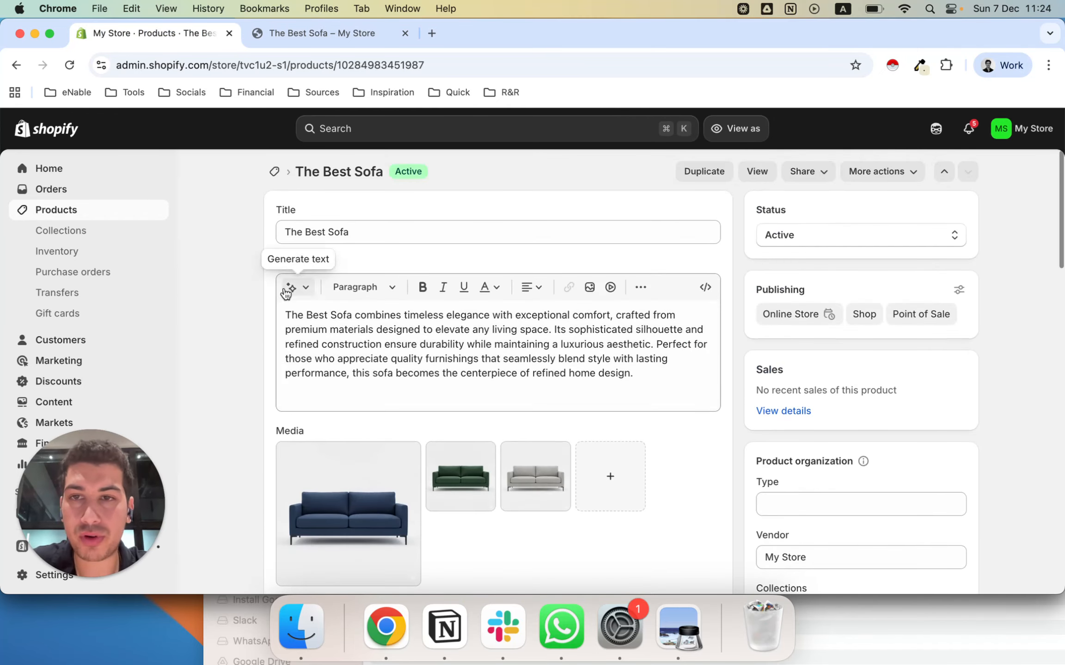